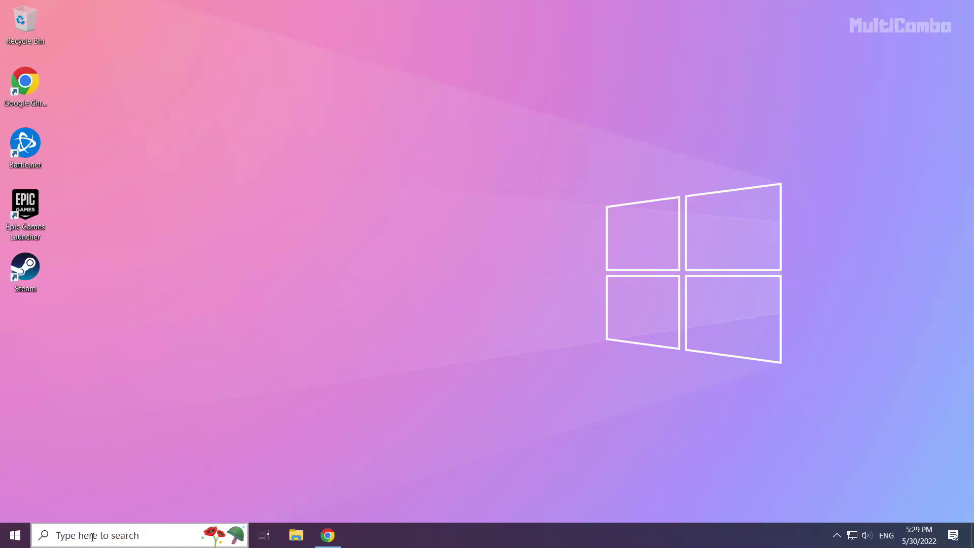
- Search Windows for 'device manager' so Device Manager appears as the best match
click(118, 535)
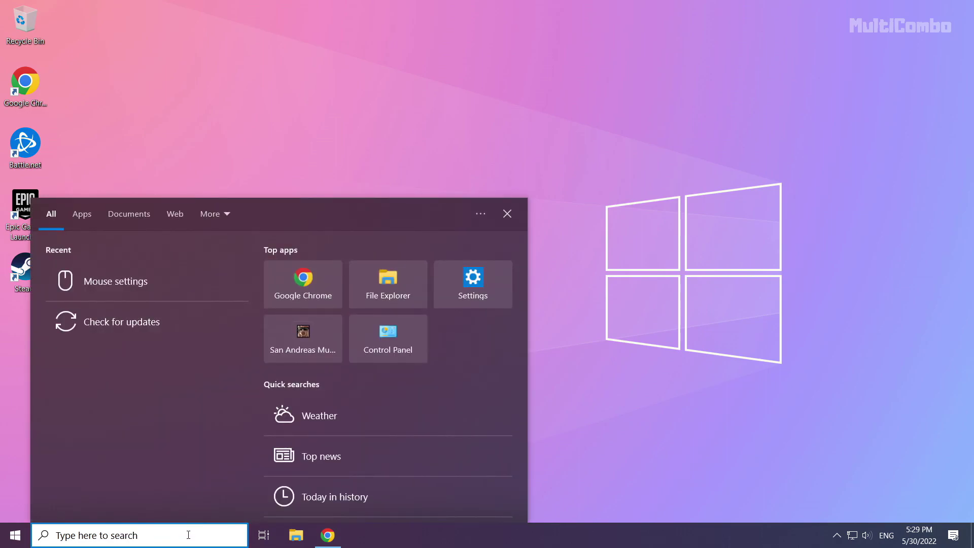
text(devic)
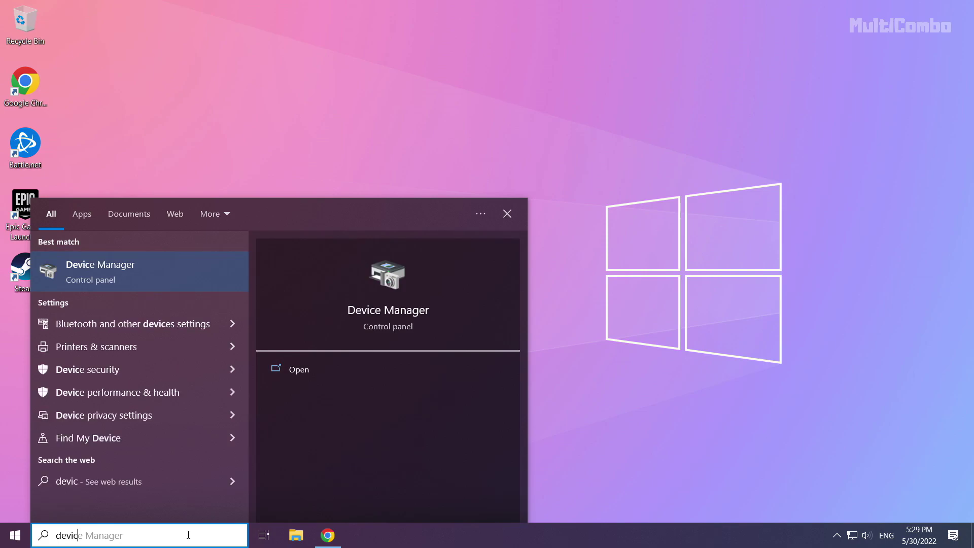
text(e mana)
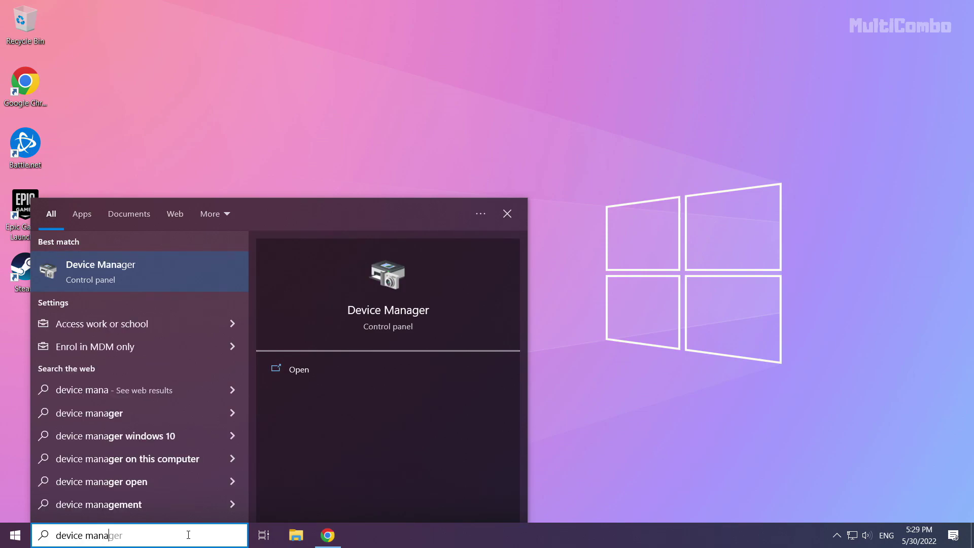
text(ger)
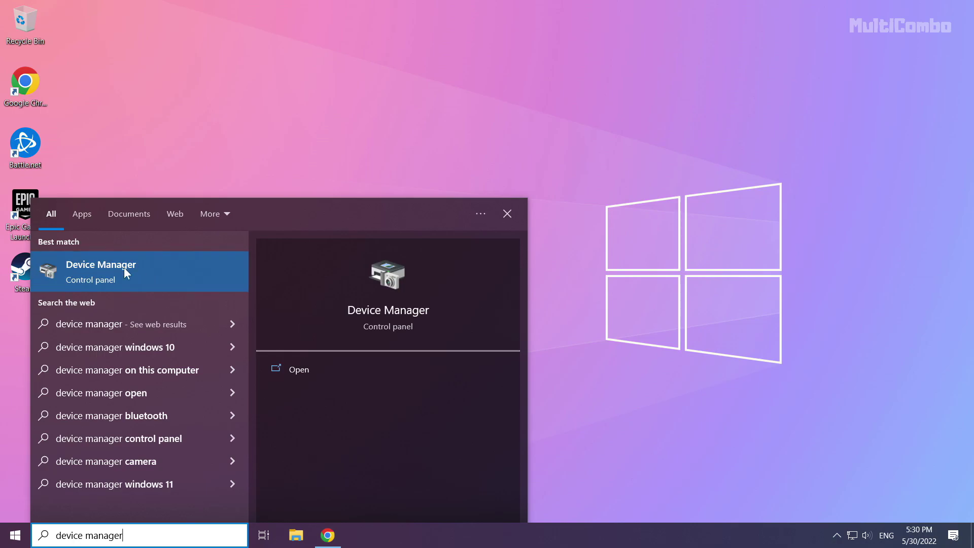
- Open Device Manager, move it toward the centre, and expand Display adapters
click(111, 271)
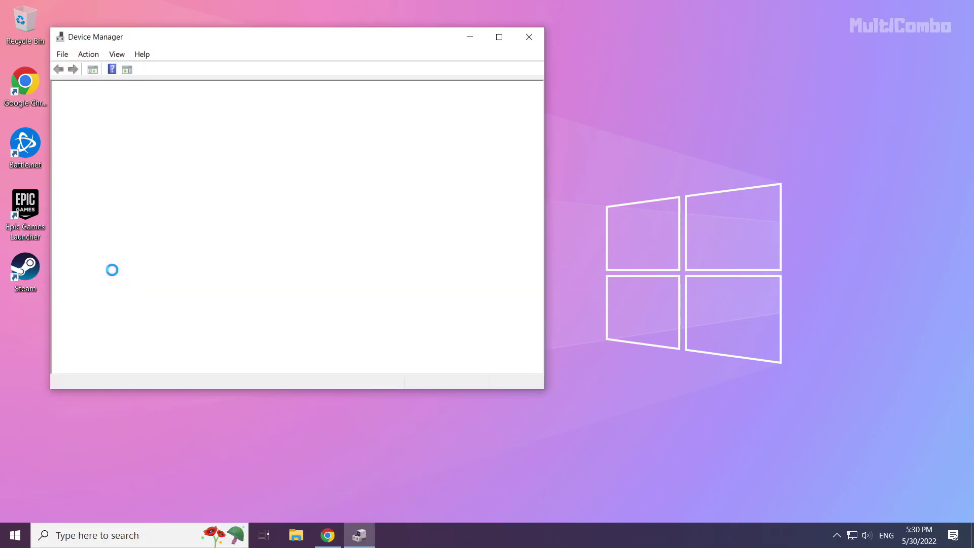
drag(226, 41, 411, 93)
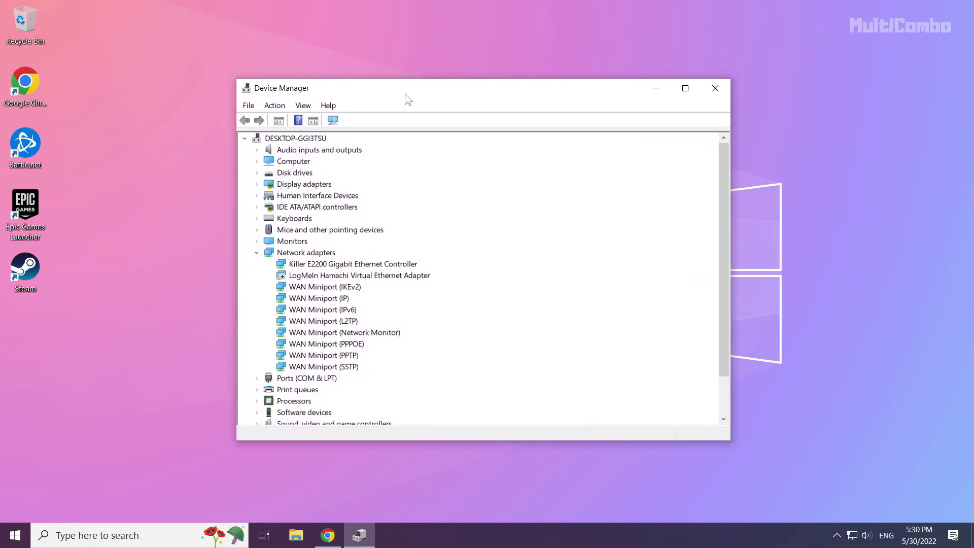
click(270, 185)
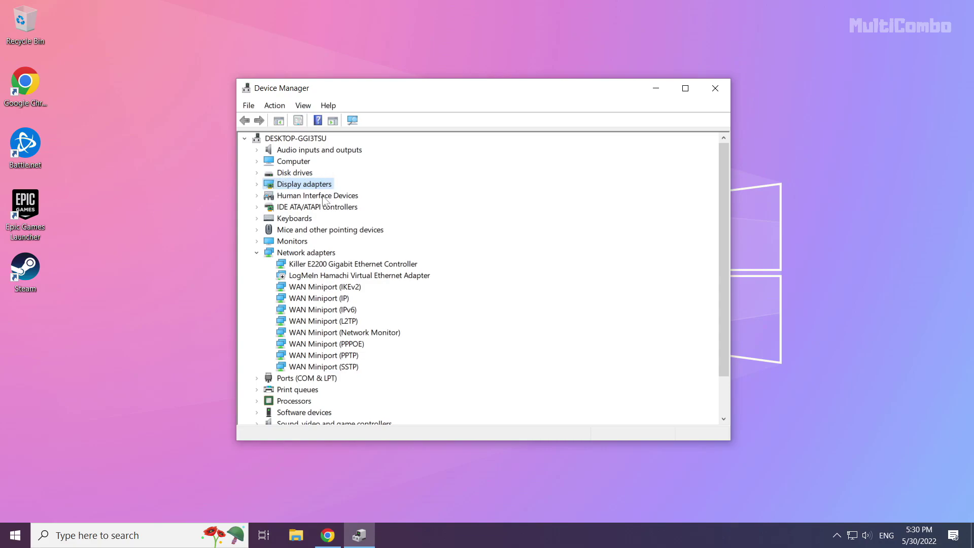
click(257, 184)
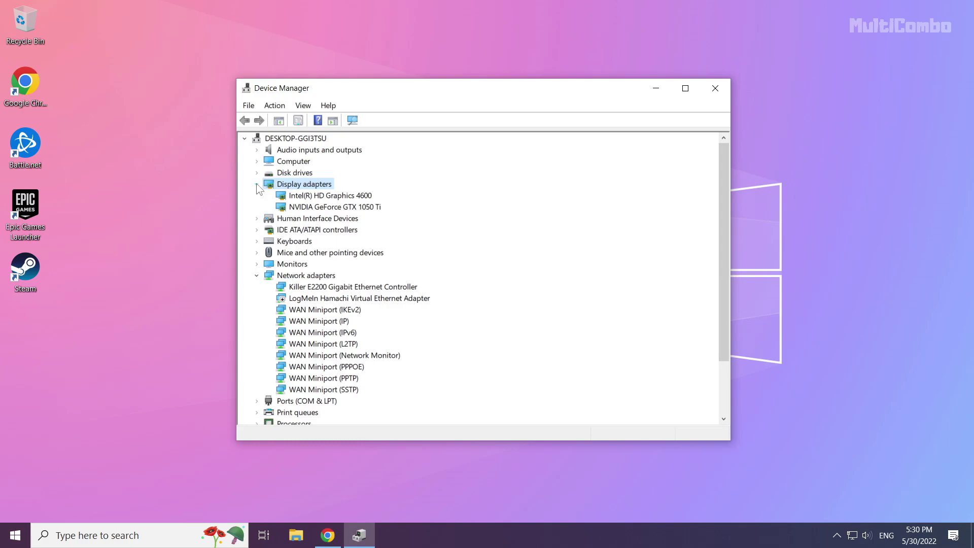
- Run an automatic driver search for the NVIDIA GeForce GTX 1050 Ti, which finds the best driver installed
click(314, 207)
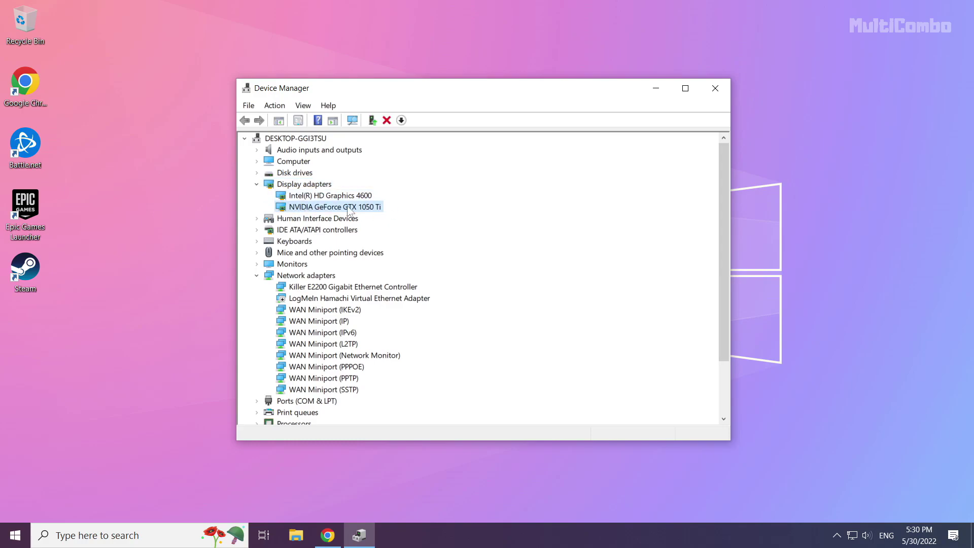
right_click(318, 208)
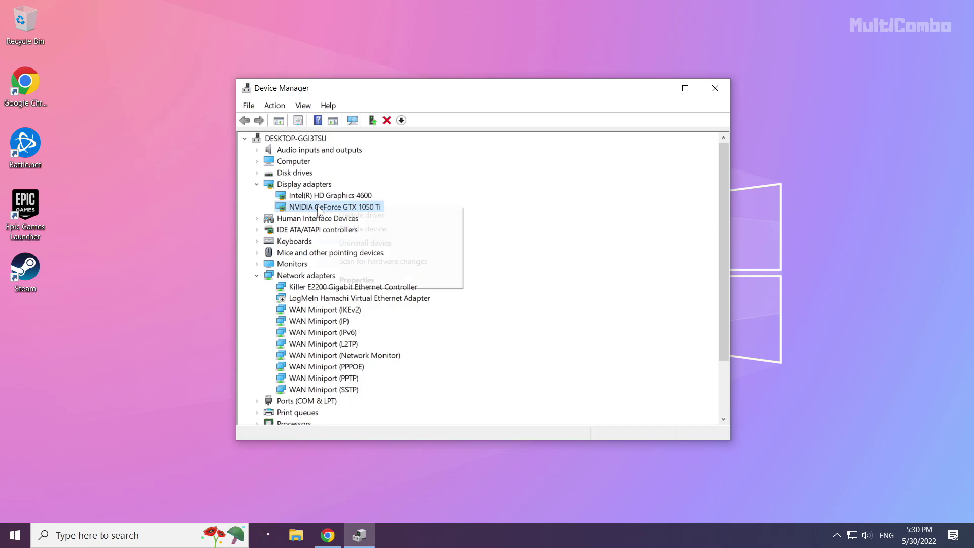
click(377, 215)
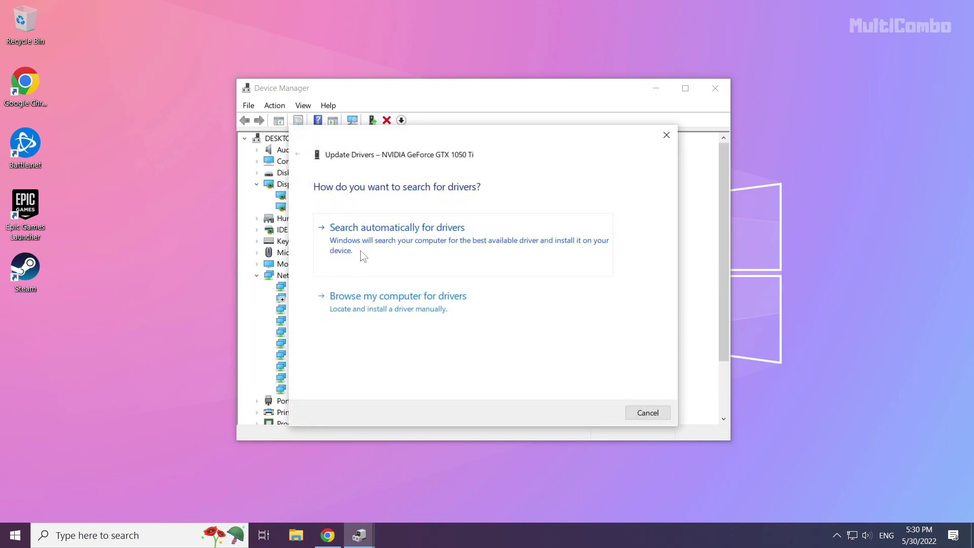
click(437, 259)
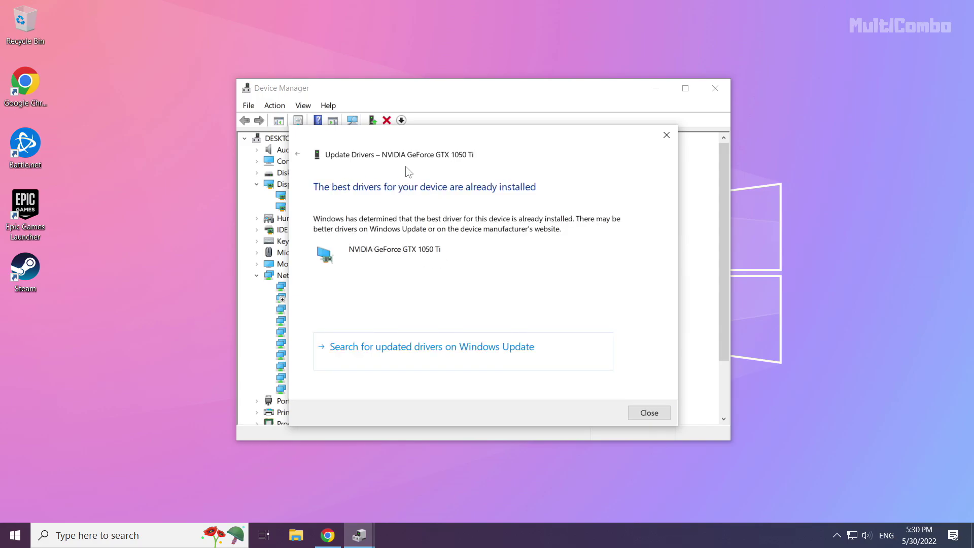
click(650, 413)
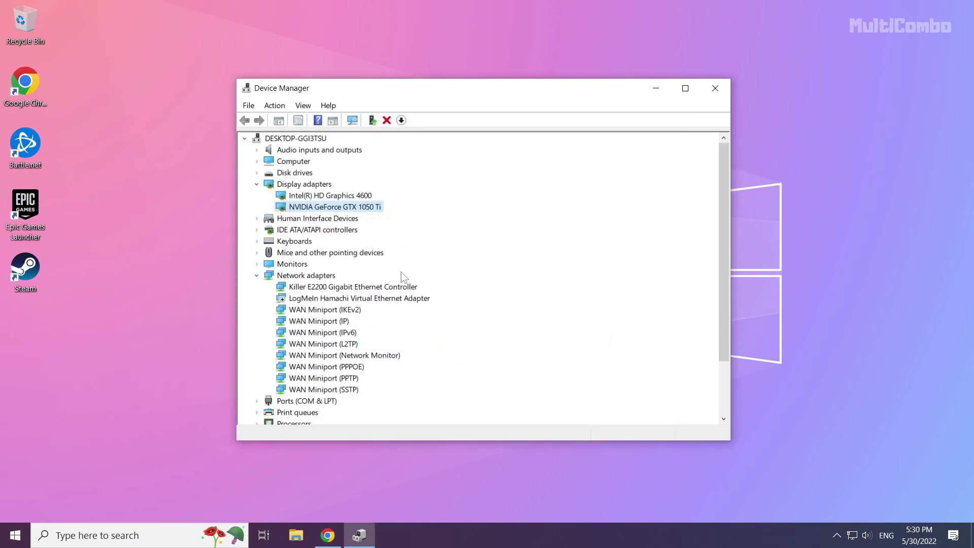
- Run an automatic driver search for the Intel(R) HD Graphics 4600, which finds the best driver installed
click(305, 198)
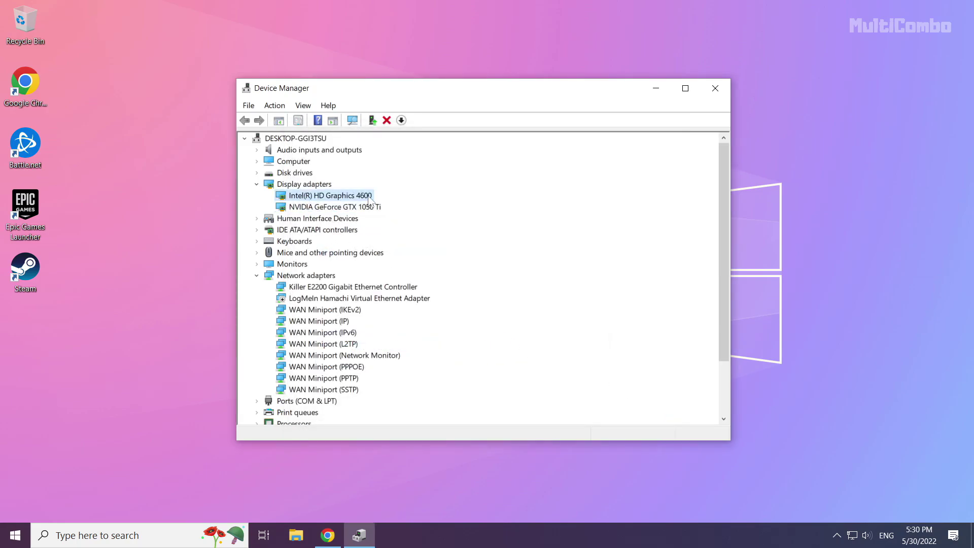
right_click(329, 196)
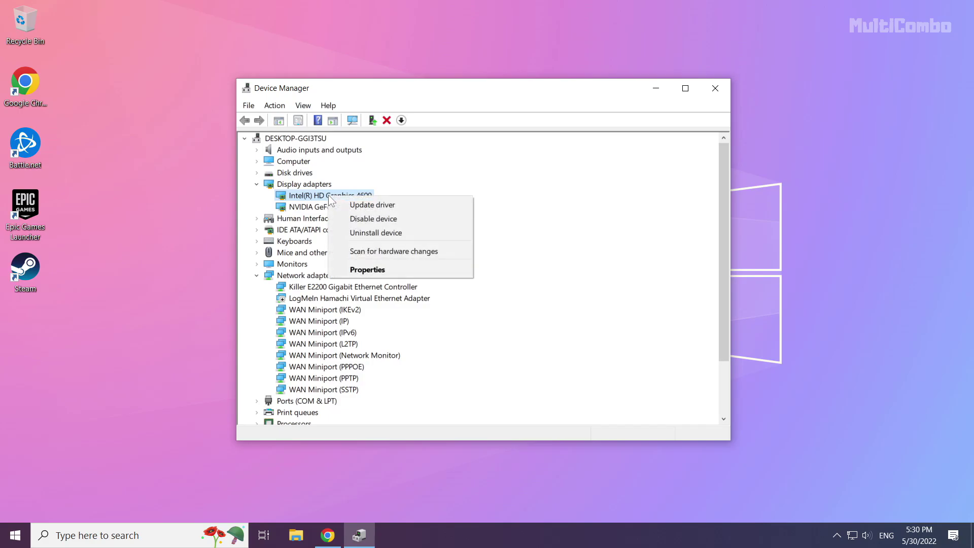
click(409, 207)
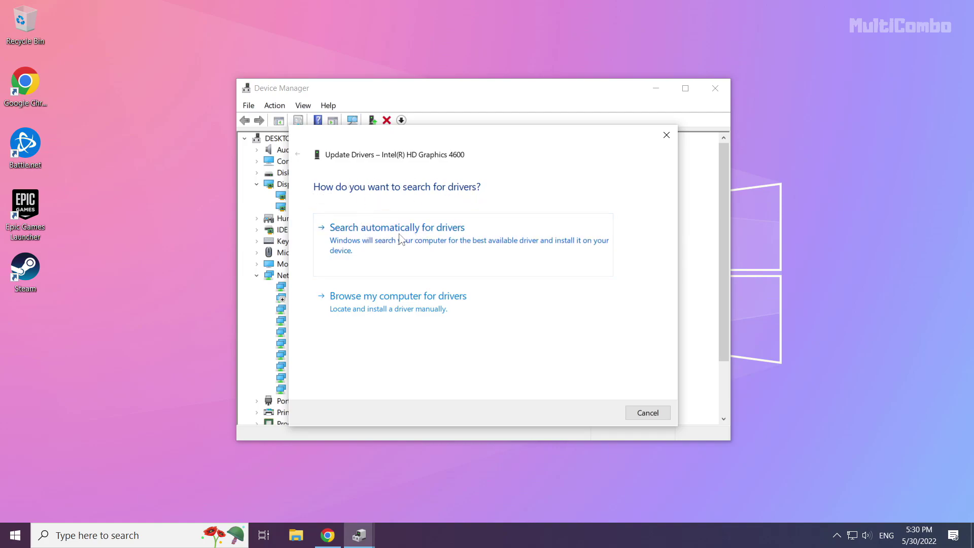
click(403, 260)
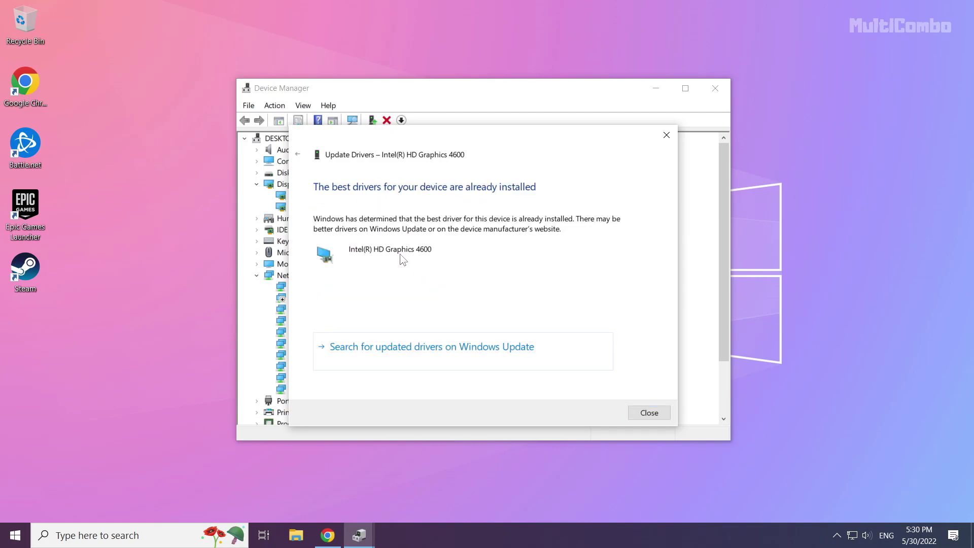
click(651, 412)
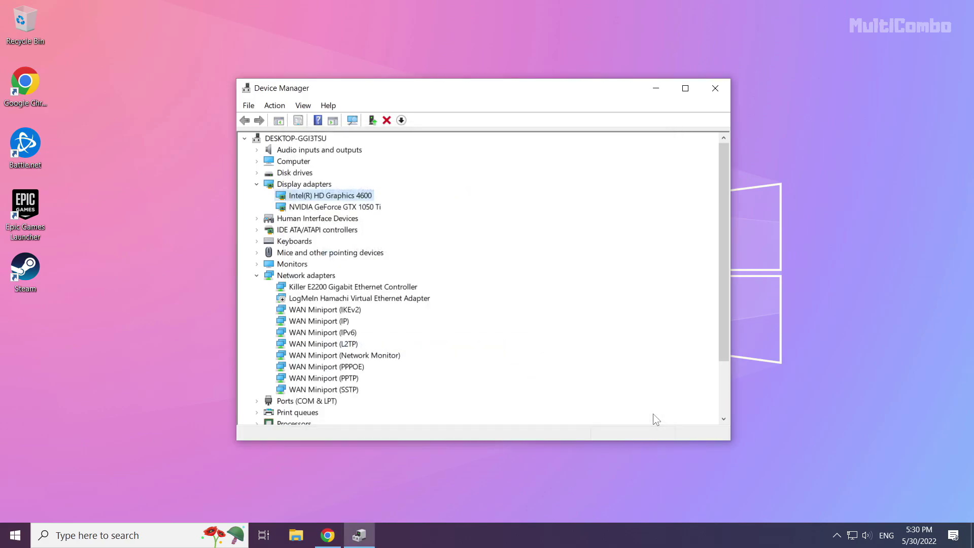
- Close Device Manager and open Windows Update settings by searching 'update'
click(714, 89)
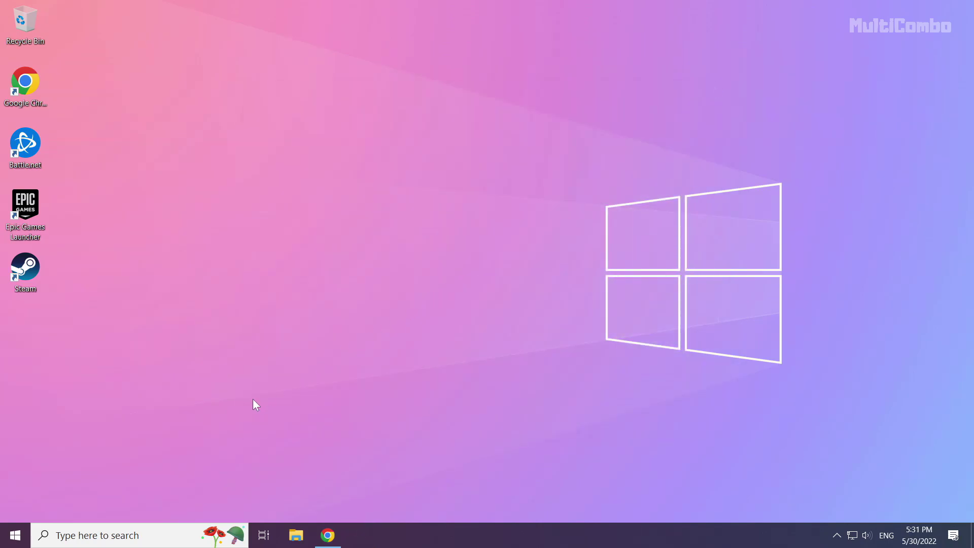
click(120, 537)
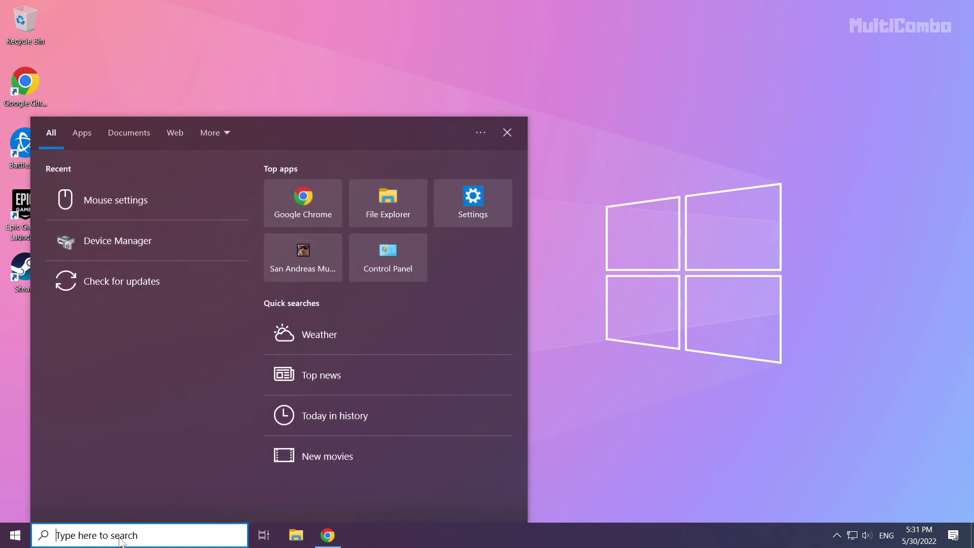
text(update)
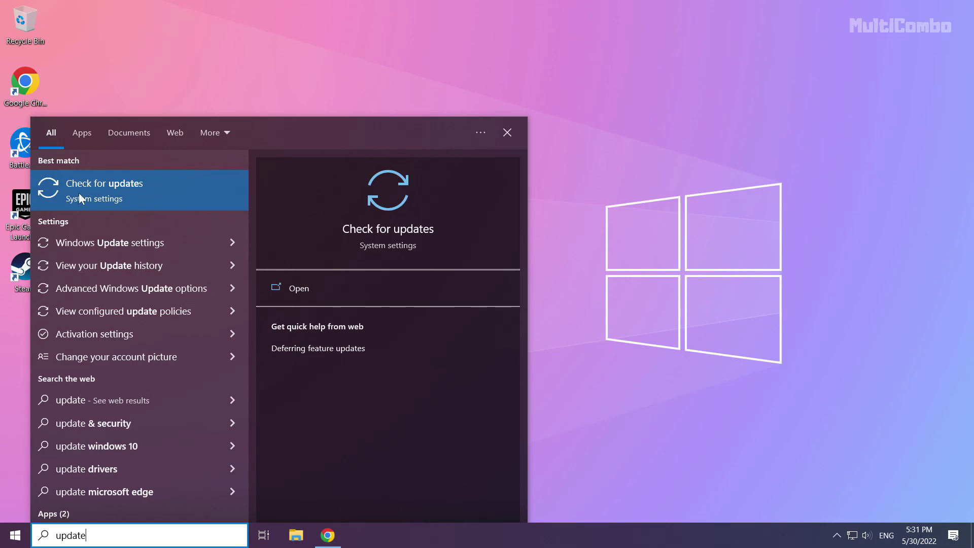
click(134, 191)
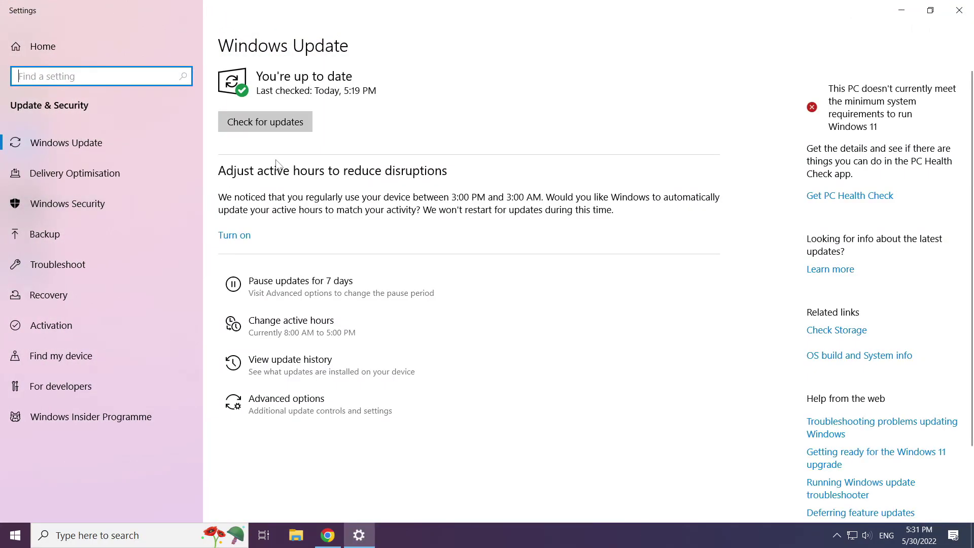
- Check for Windows updates, confirm 'You're up to date', and close Settings
click(297, 127)
click(267, 123)
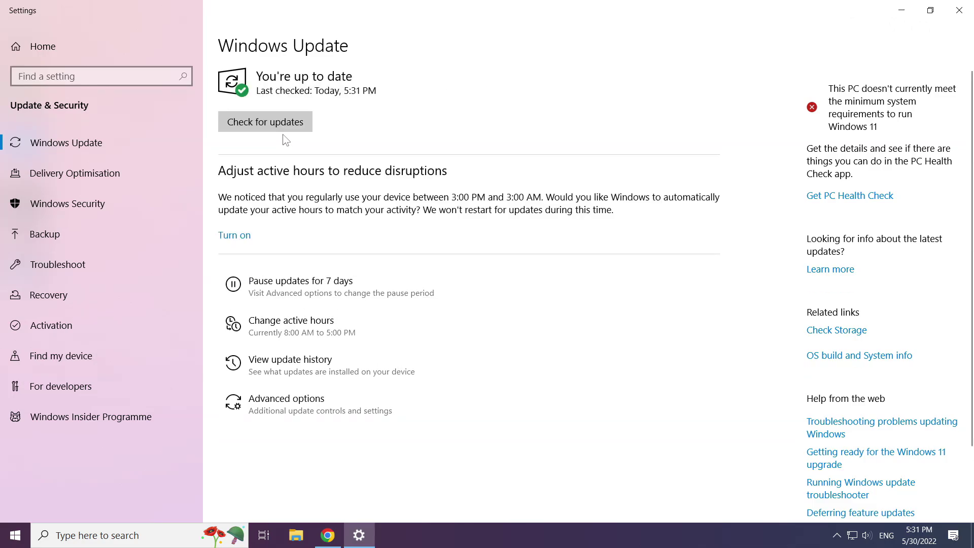
click(960, 11)
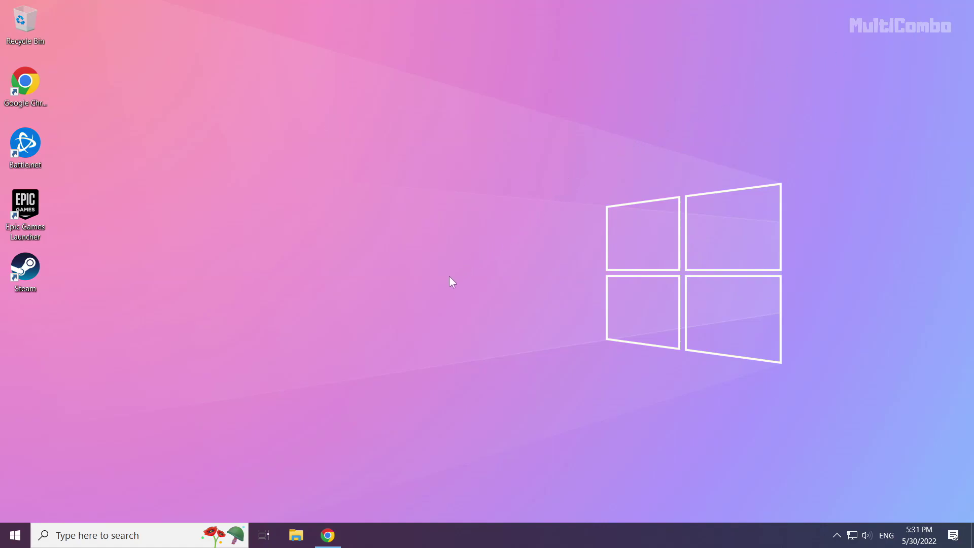
- Download the DirectX End-User Runtime Web Installer in Chrome and run dxwebsetup (1).exe
click(333, 541)
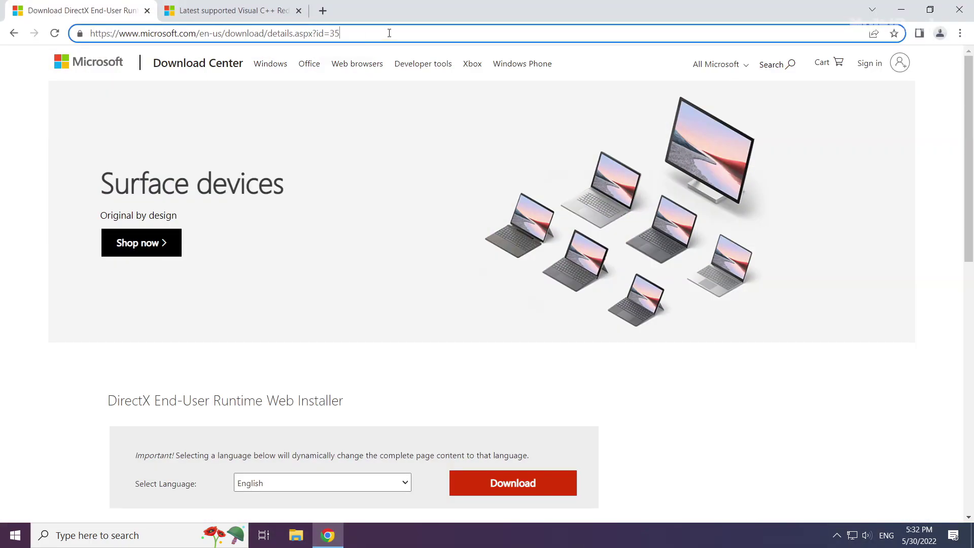
drag(389, 33, 410, 30)
click(400, 369)
scroll(390, 369, down, 1)
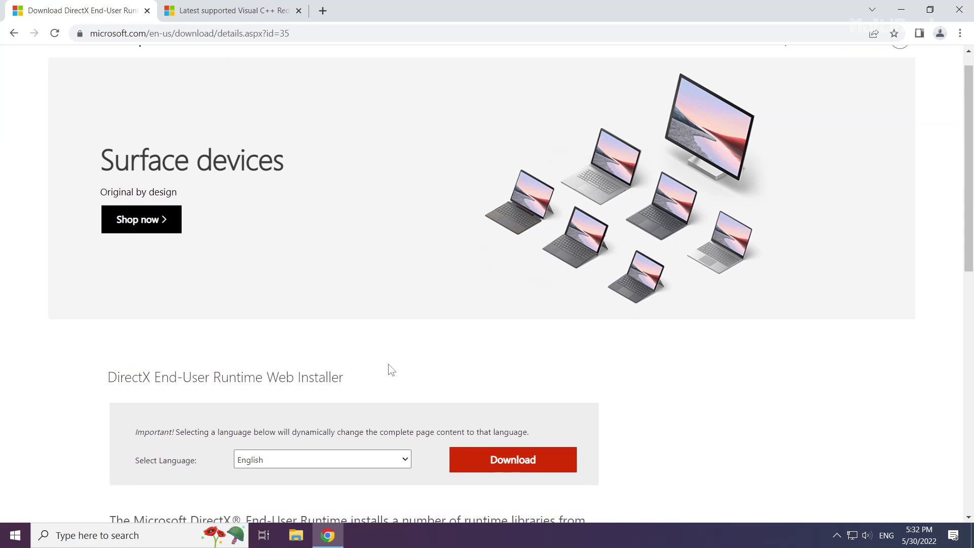
scroll(391, 369, down, 2)
drag(354, 276, 97, 270)
click(94, 272)
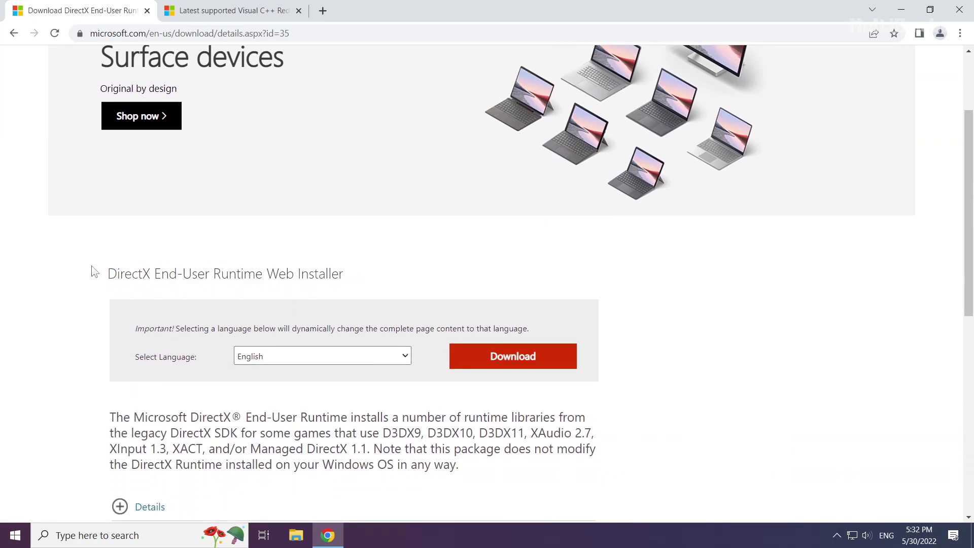
click(515, 364)
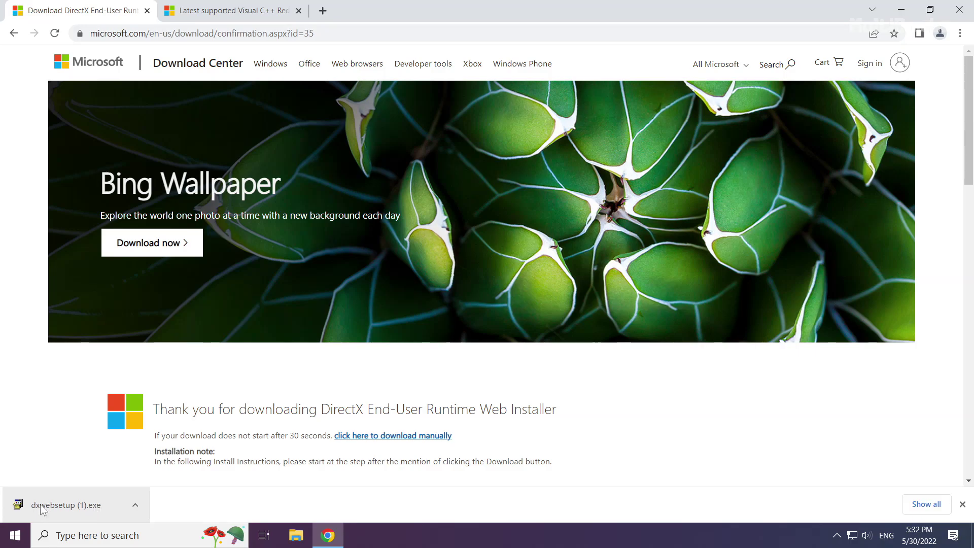
click(66, 502)
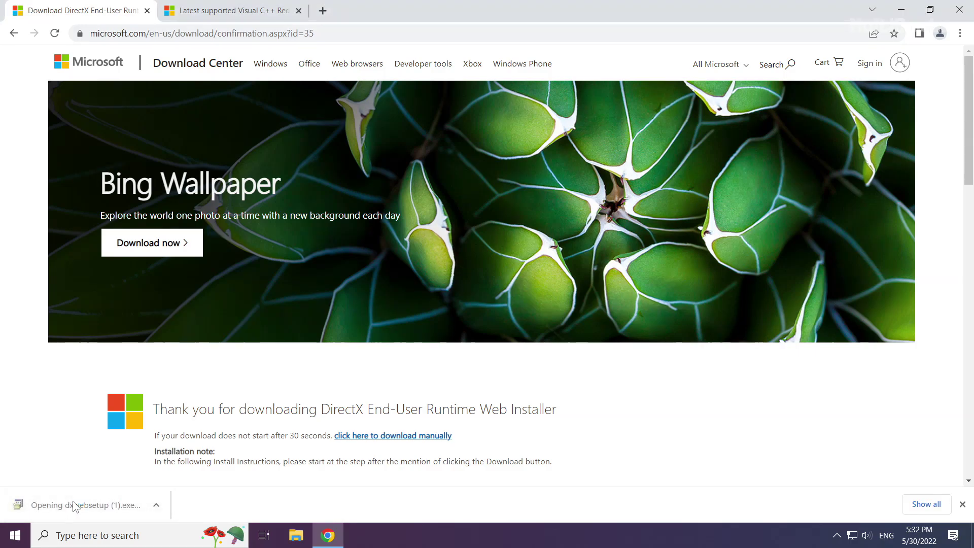
- Accept the DirectX license, uncheck 'Install the Bing Bar', and finish DirectX Setup
drag(198, 44, 478, 174)
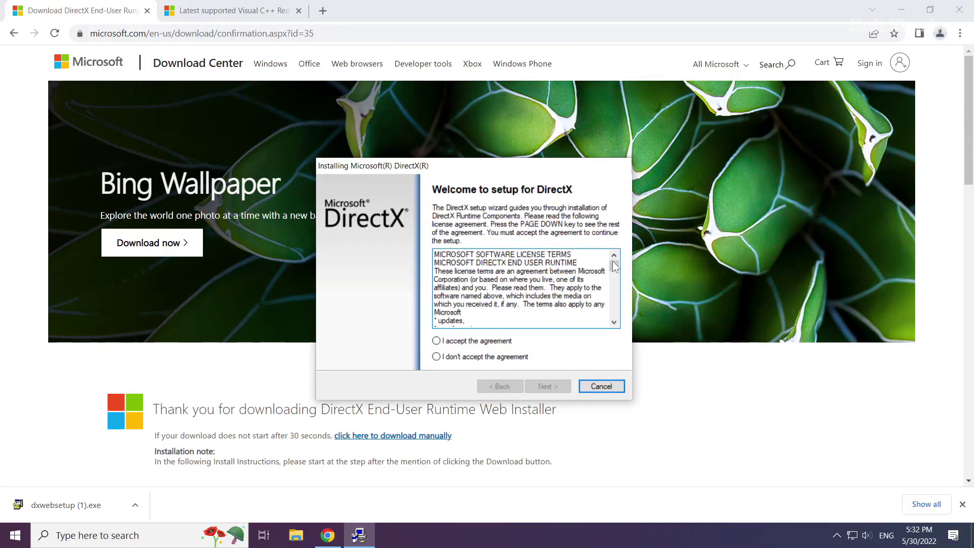
drag(613, 265, 616, 318)
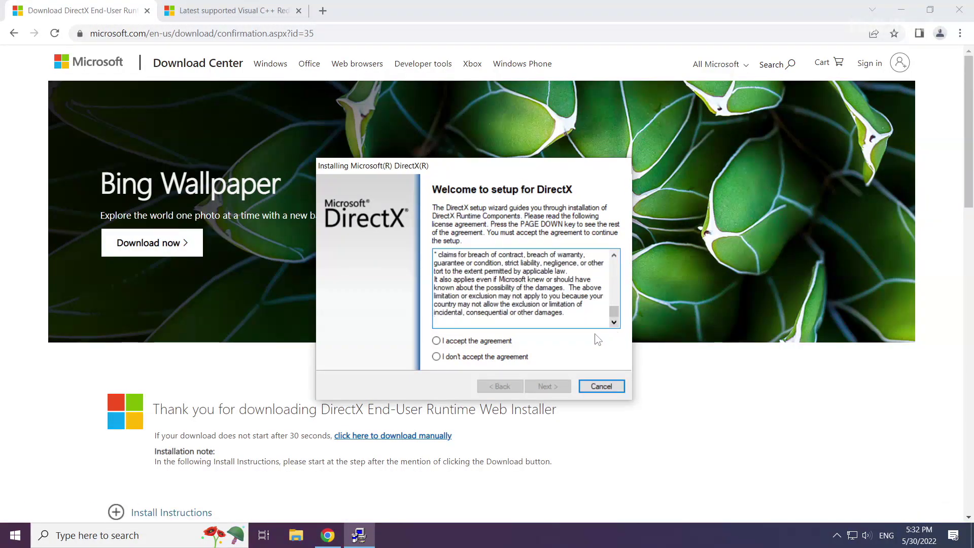
click(436, 341)
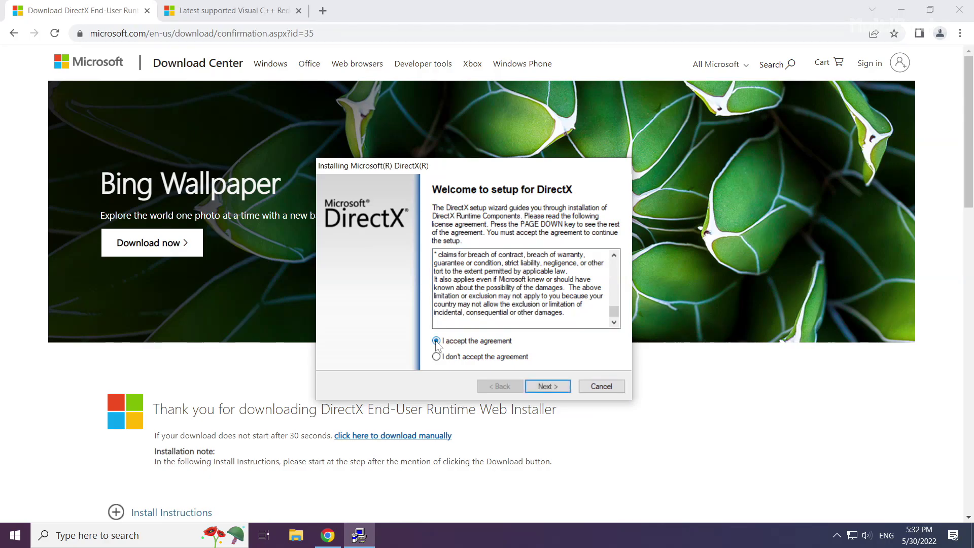
click(545, 386)
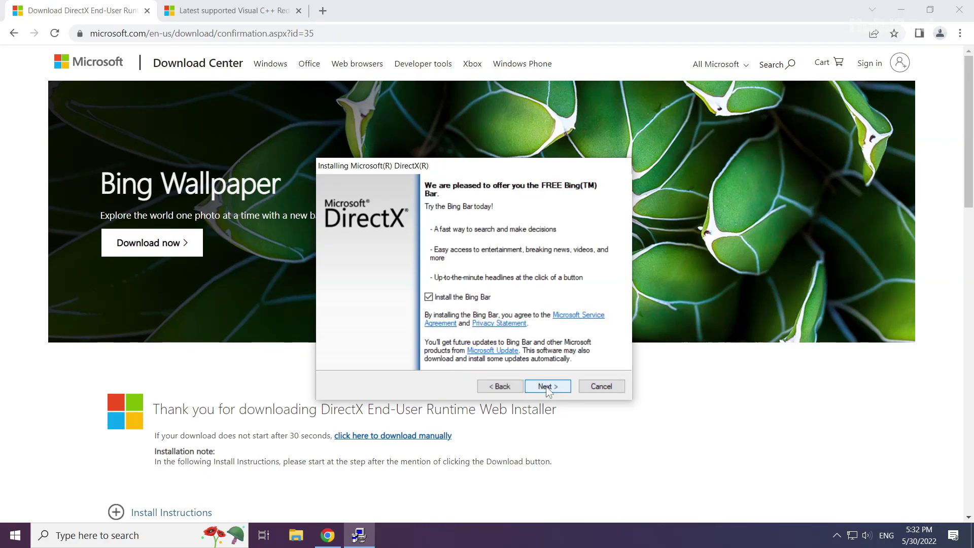
click(429, 297)
click(546, 386)
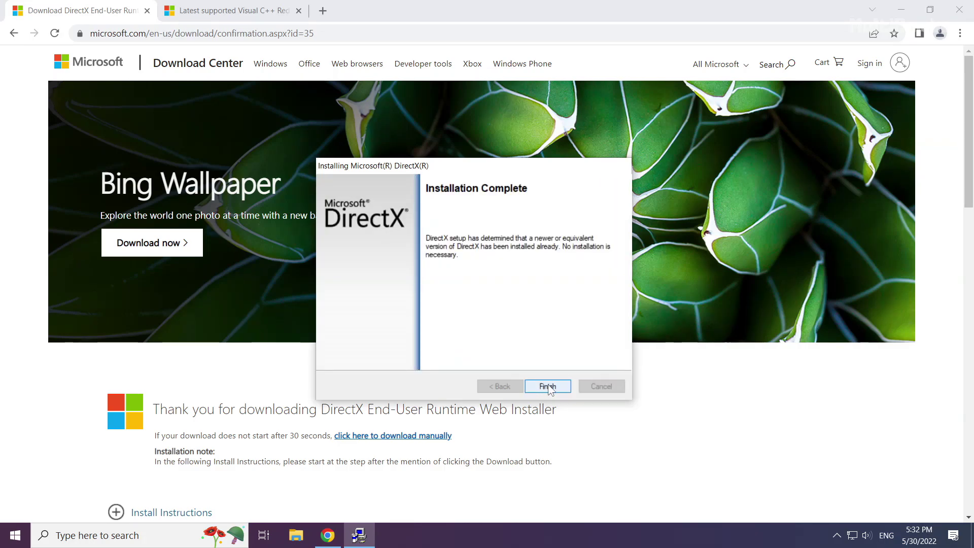
click(548, 386)
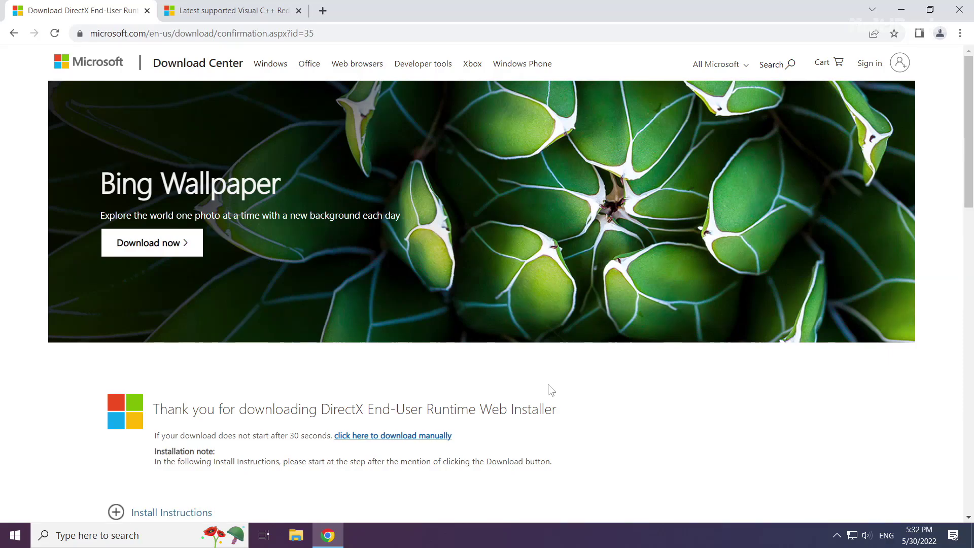
- Close the DirectX tab and scroll the Visual C++ docs page to the Visual Studio 2015–2022 downloads
click(147, 10)
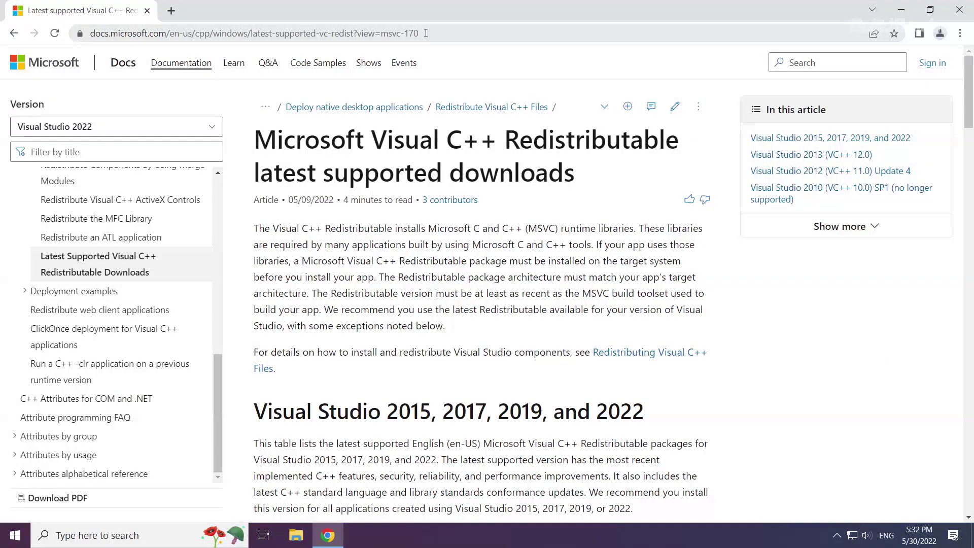
mouse_move(505, 33)
mouse_down()
mouse_move(90, 34)
mouse_move(506, 30)
mouse_up()
click(354, 96)
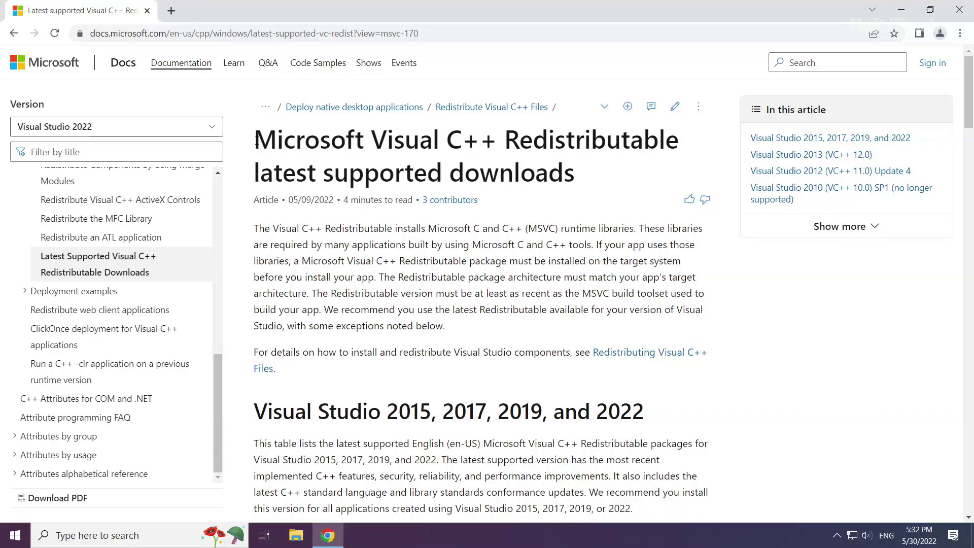
mouse_move(253, 138)
mouse_down()
mouse_move(570, 141)
mouse_move(253, 141)
mouse_up()
drag(253, 410, 655, 412)
click(667, 413)
scroll(489, 398, down, 4)
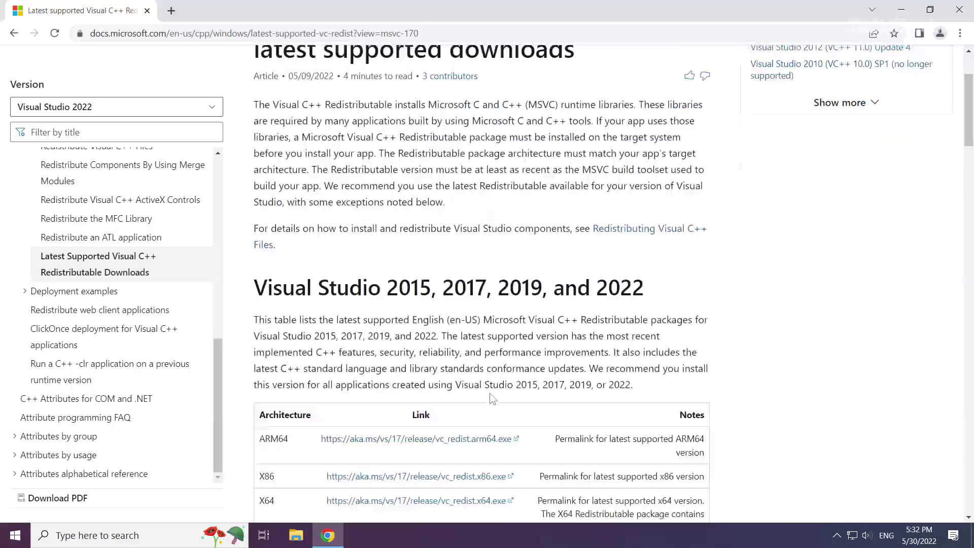
scroll(487, 390, down, 1)
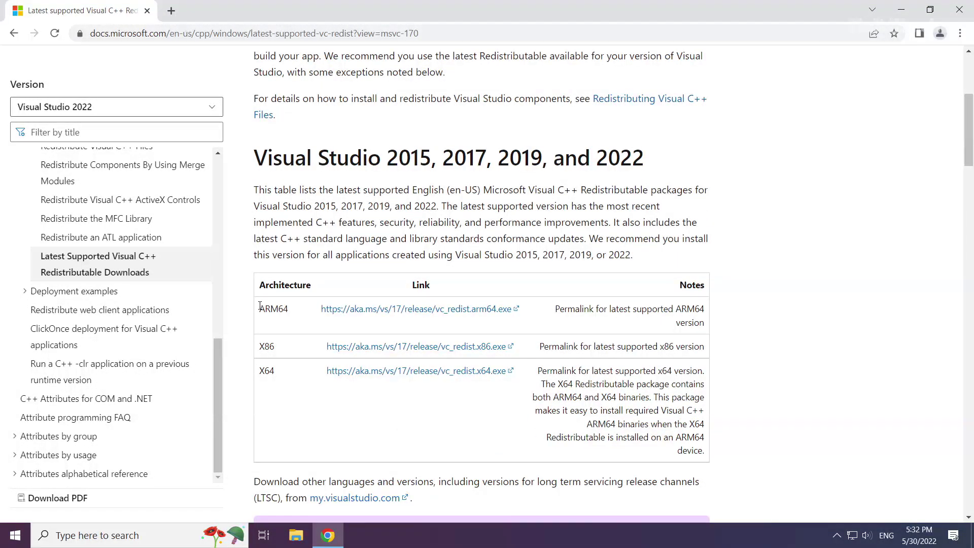
- Download the ARM64, X86 and X64 vc_redist installers from the table
drag(260, 306, 548, 376)
click(384, 314)
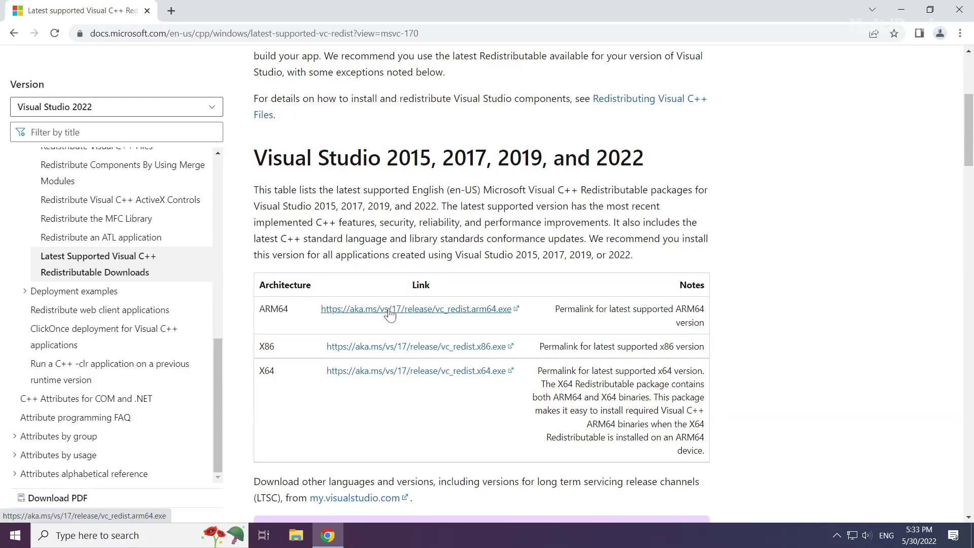
click(390, 314)
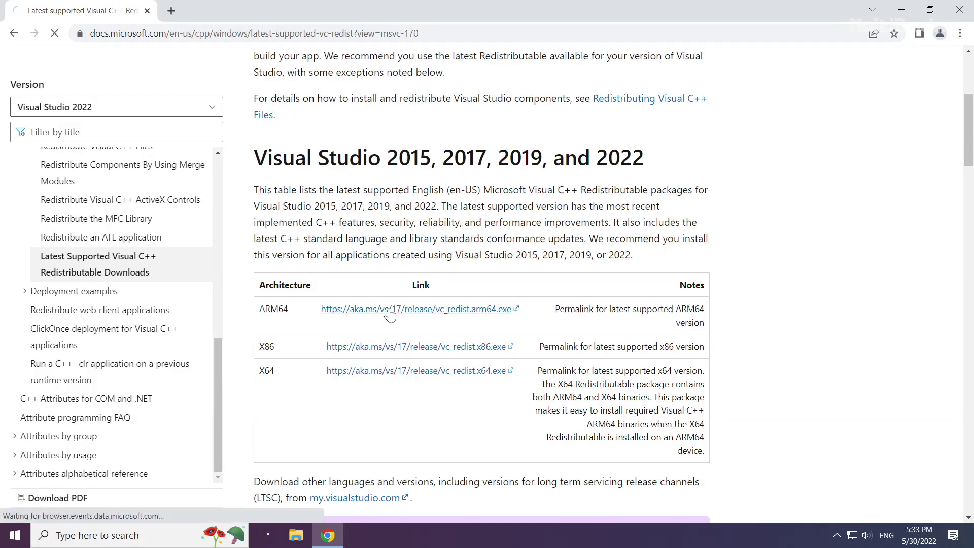
click(391, 349)
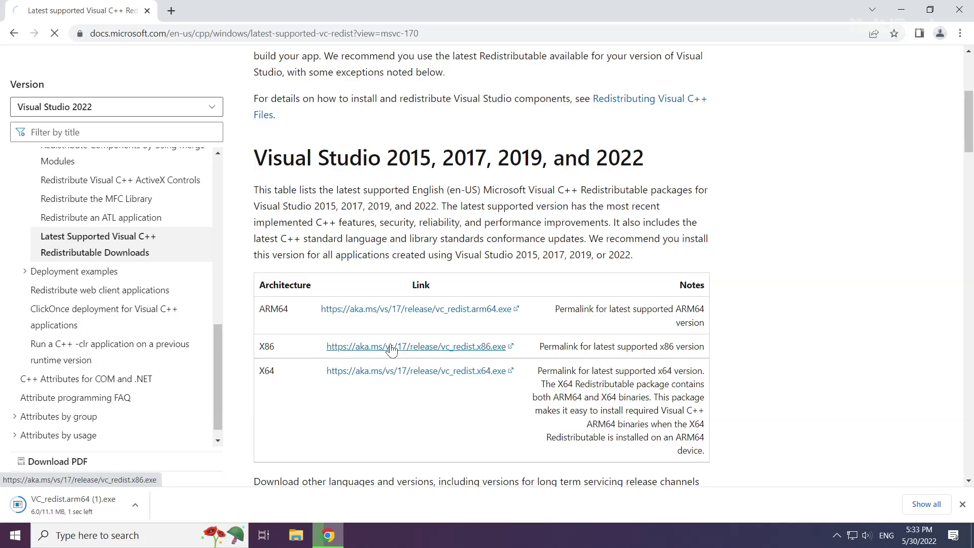
click(380, 374)
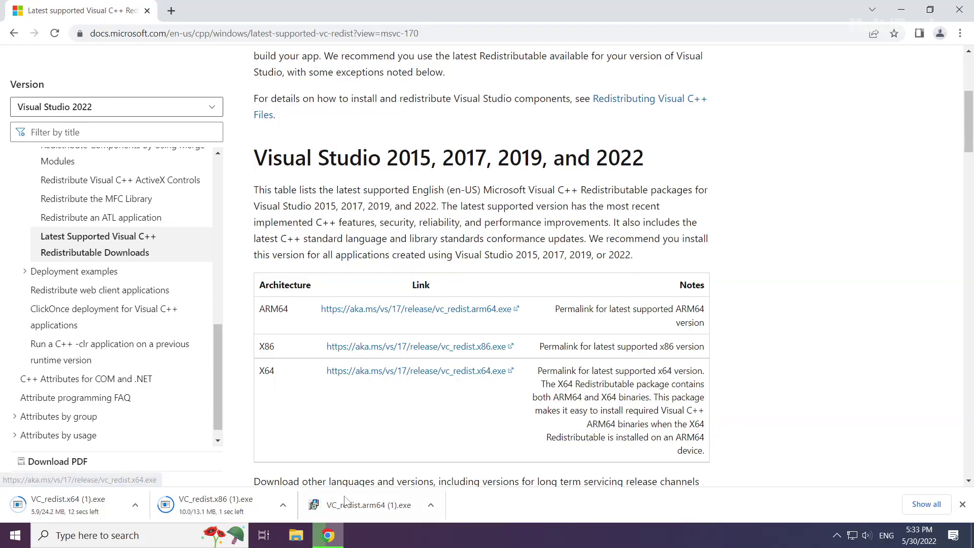
- Run the ARM64 redistributable installer, agree to the license terms, and start the install
click(377, 507)
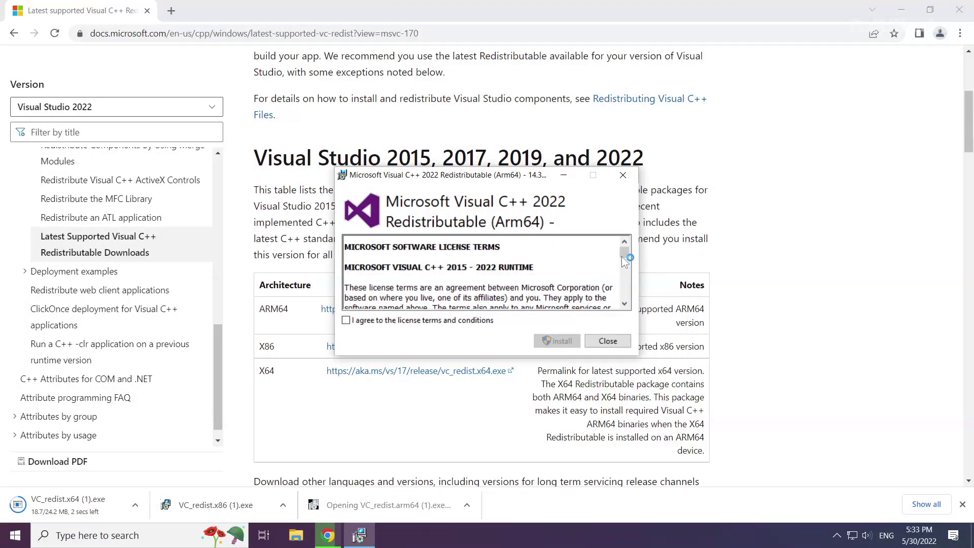
drag(624, 252, 625, 292)
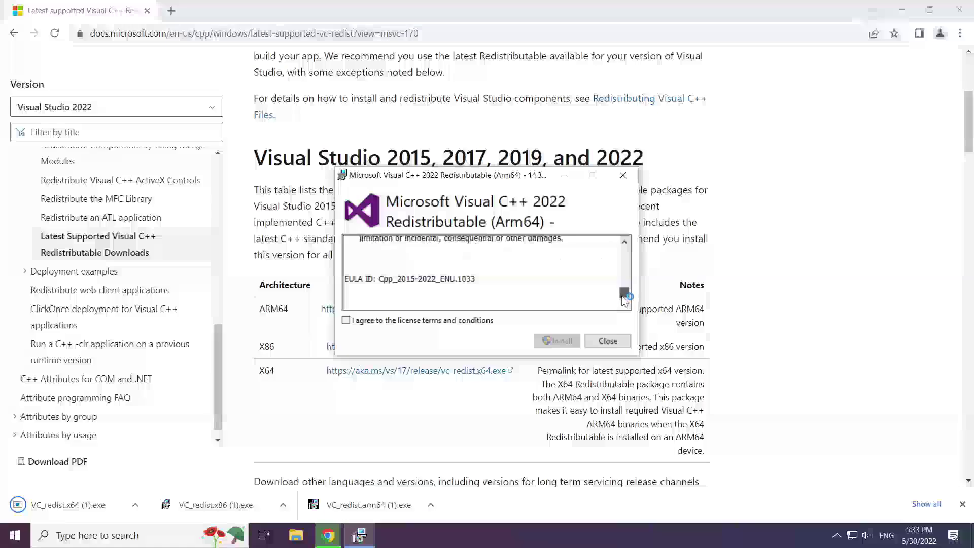
click(346, 320)
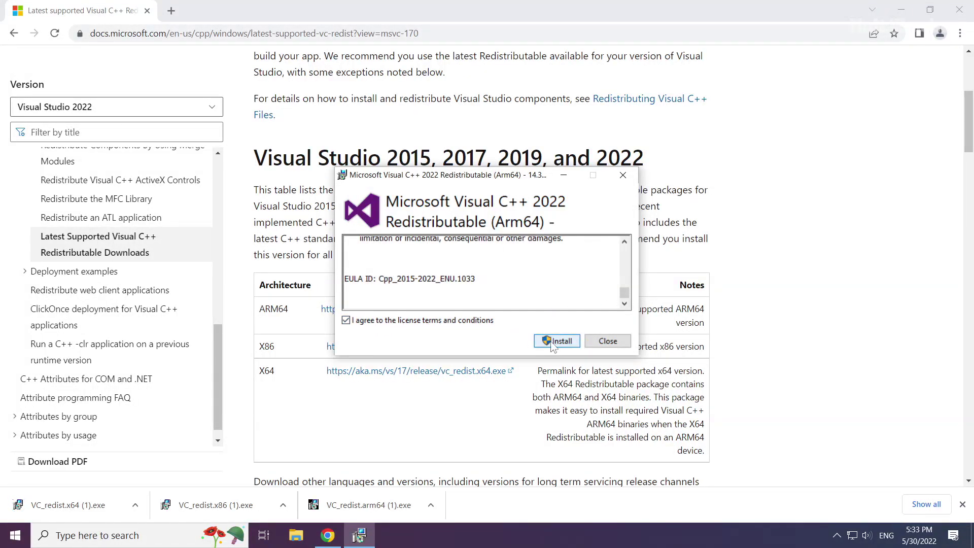
click(554, 345)
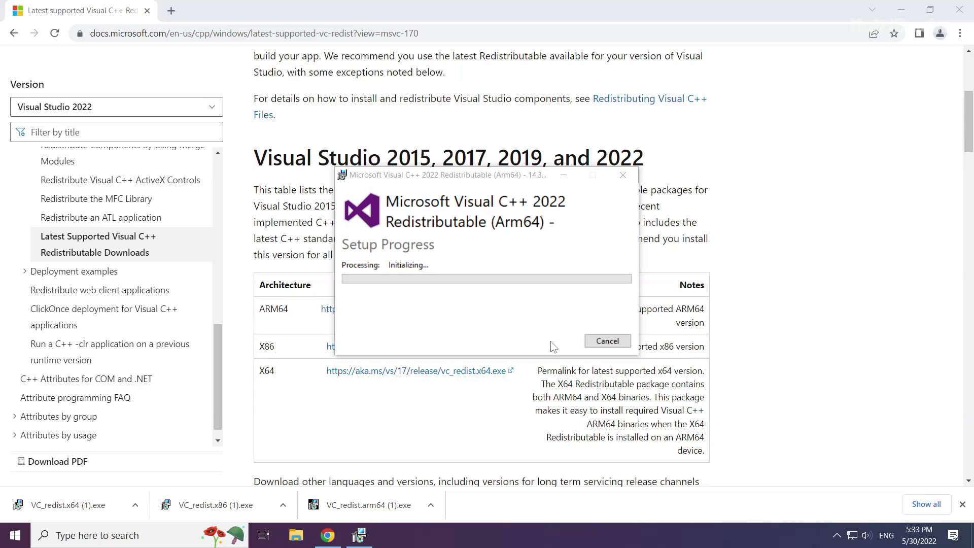
- Install the x86 Visual C++ Redistributable 14.32.31326 after accepting its licence, then close setup
click(219, 504)
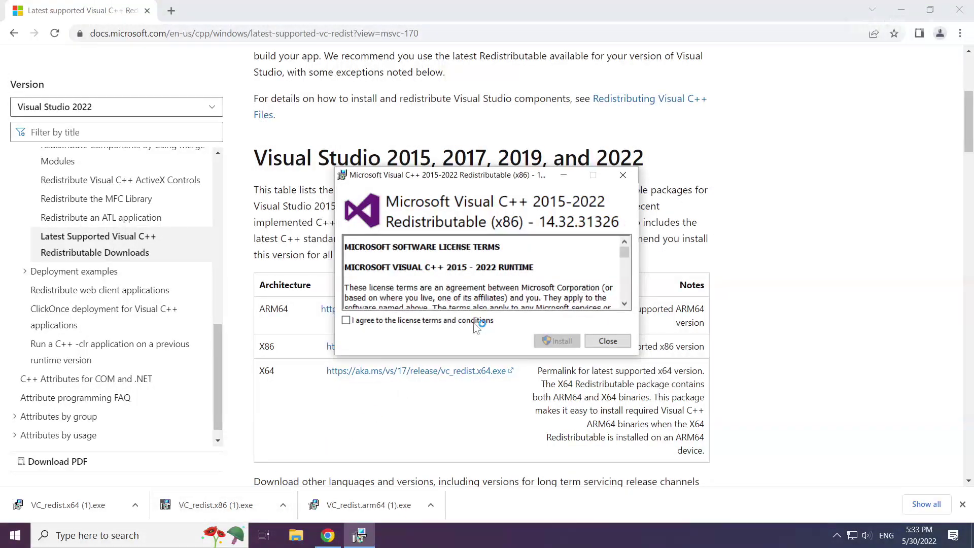
drag(625, 280, 622, 301)
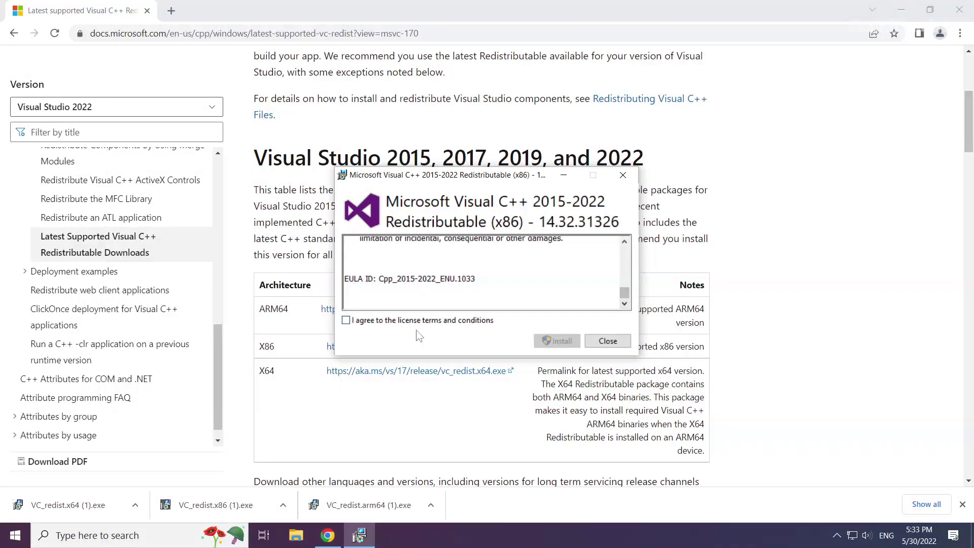
click(346, 320)
click(560, 342)
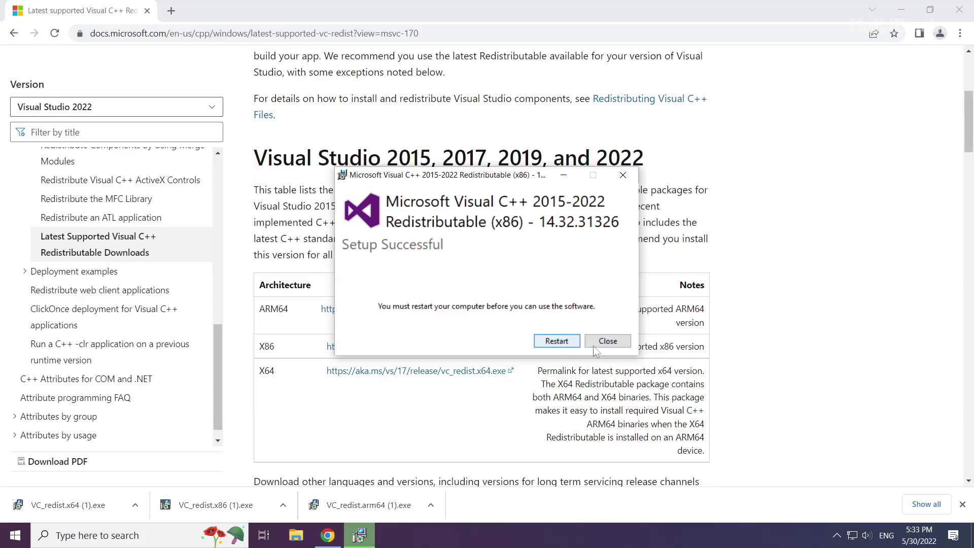
click(607, 340)
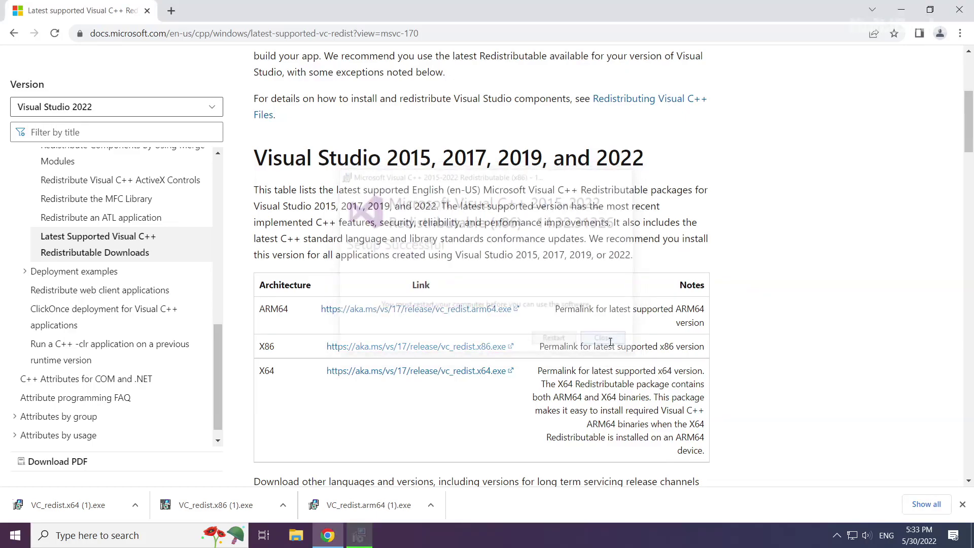
- Install the x64 Visual C++ Redistributable 14.32.31326 with licence accepted, then close setup and Chrome
click(73, 507)
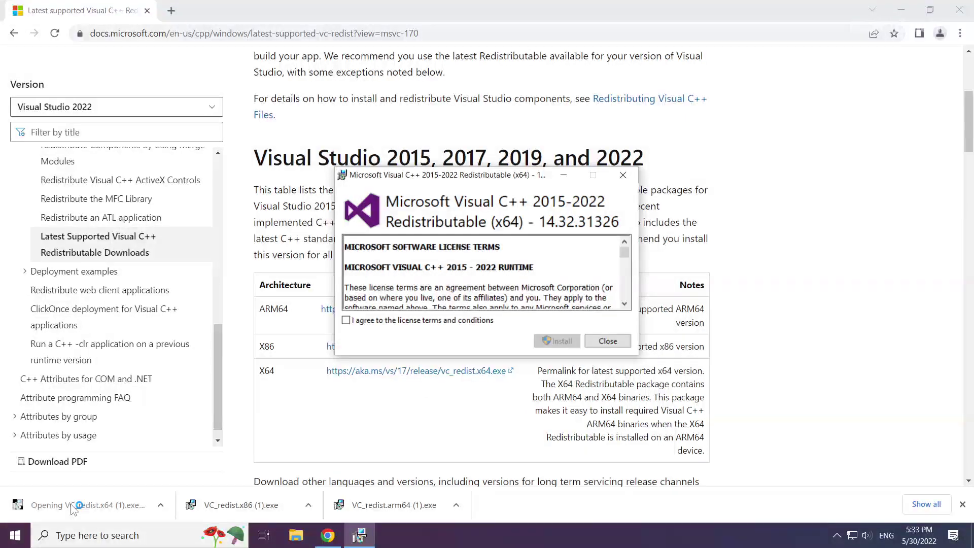
scroll(400, 340, down, 10)
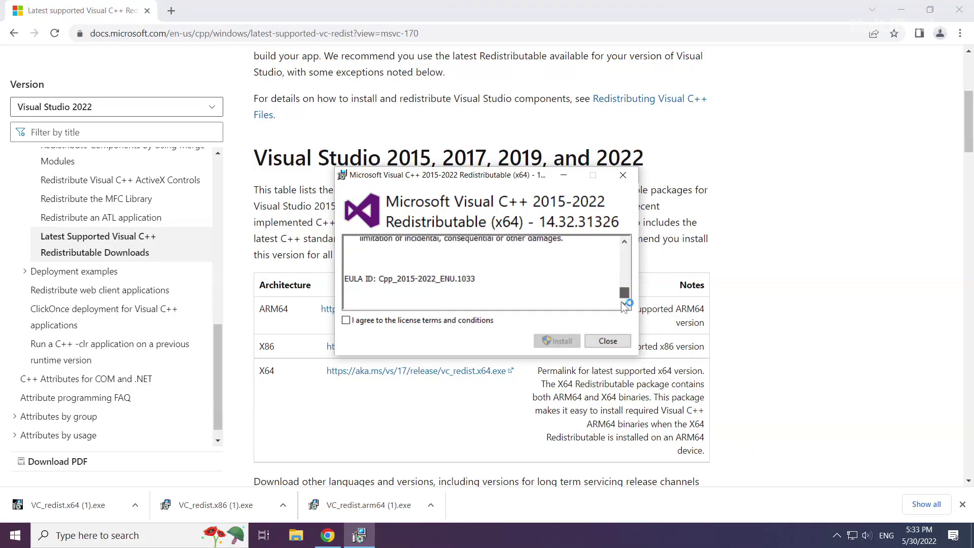
click(345, 320)
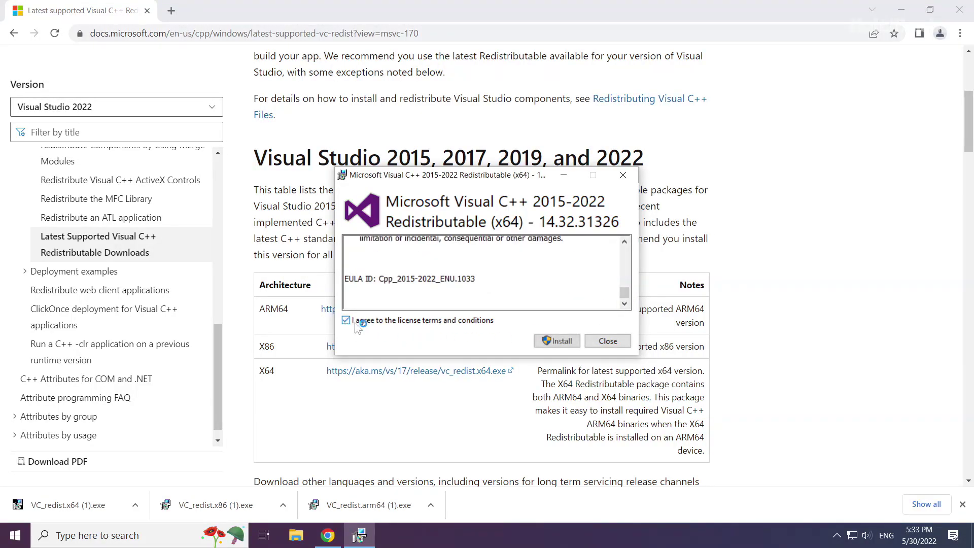
click(558, 341)
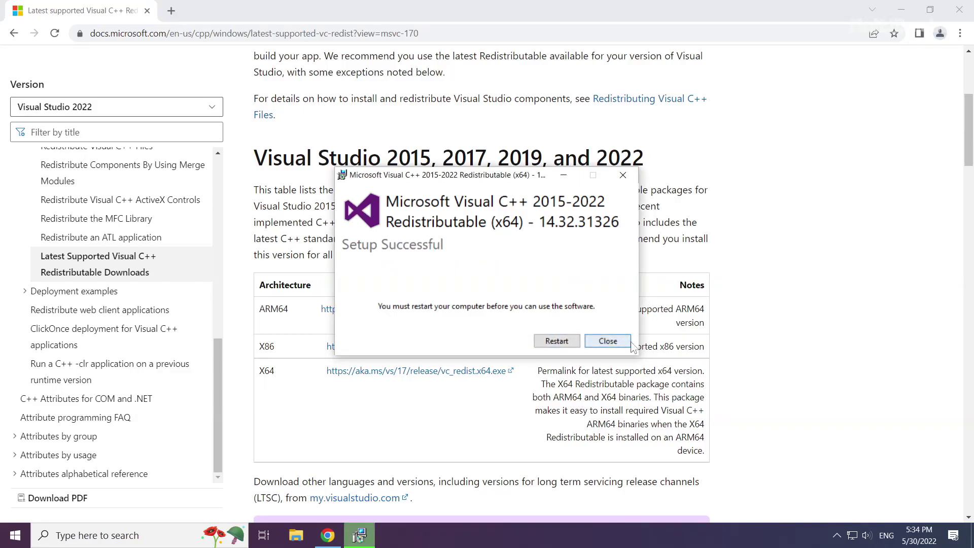
click(611, 342)
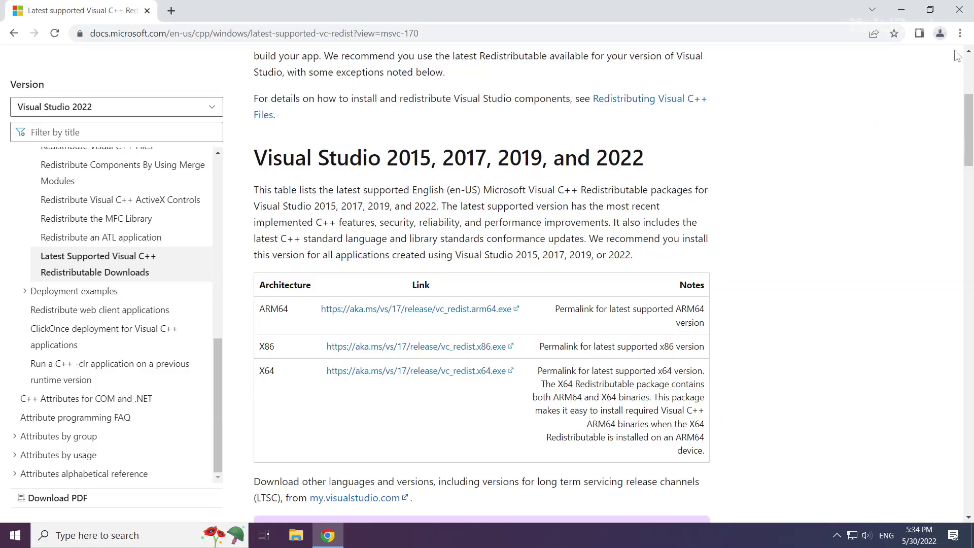
click(960, 13)
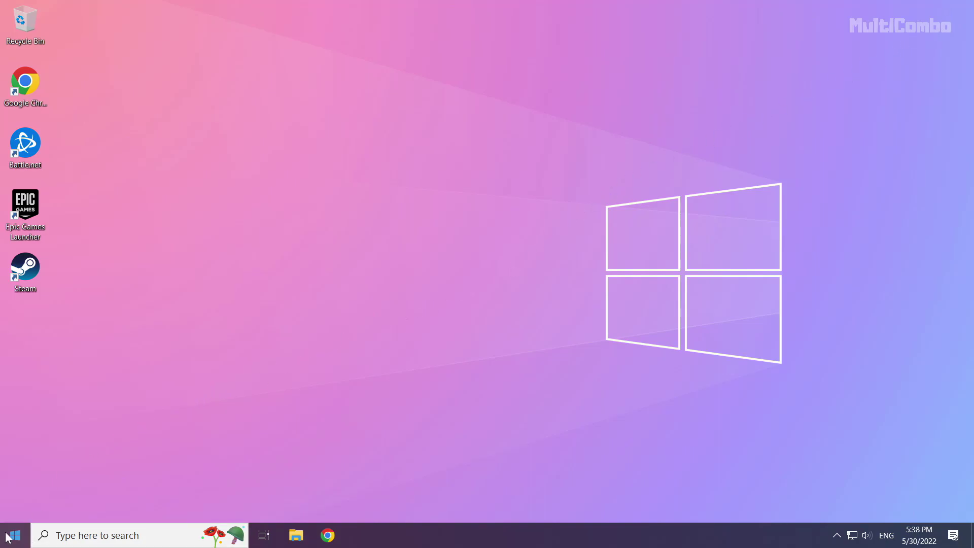
- Launch Task Manager from the Start button's context menu and view its Startup tab
right_click(17, 542)
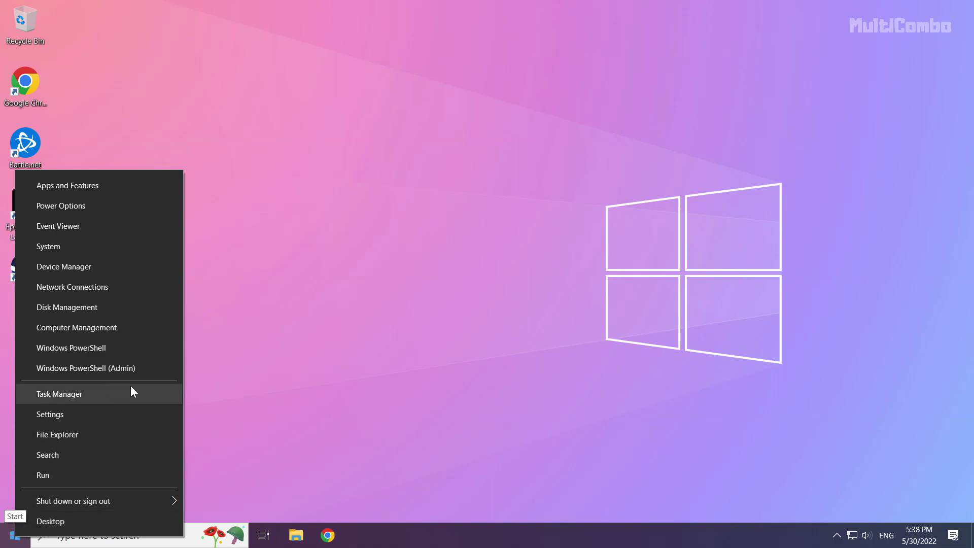
click(87, 394)
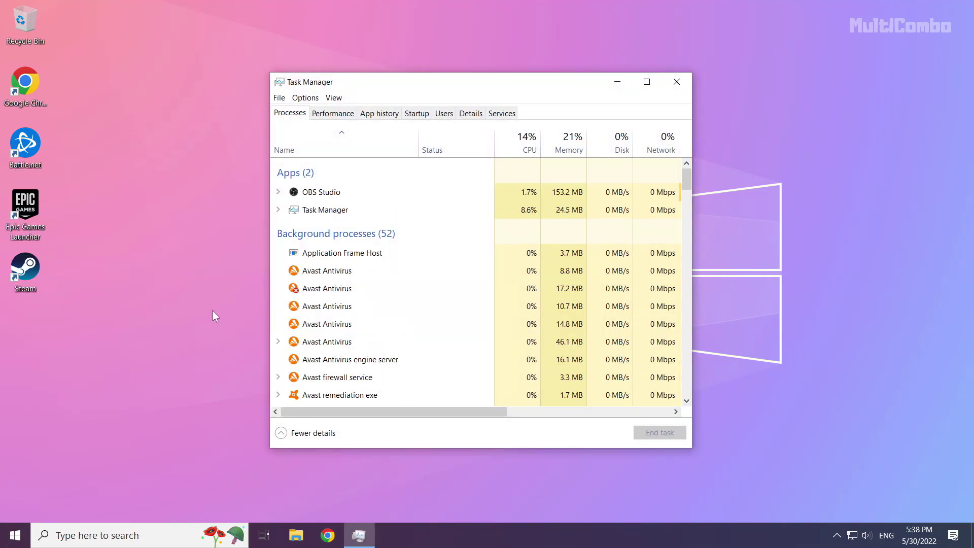
click(416, 113)
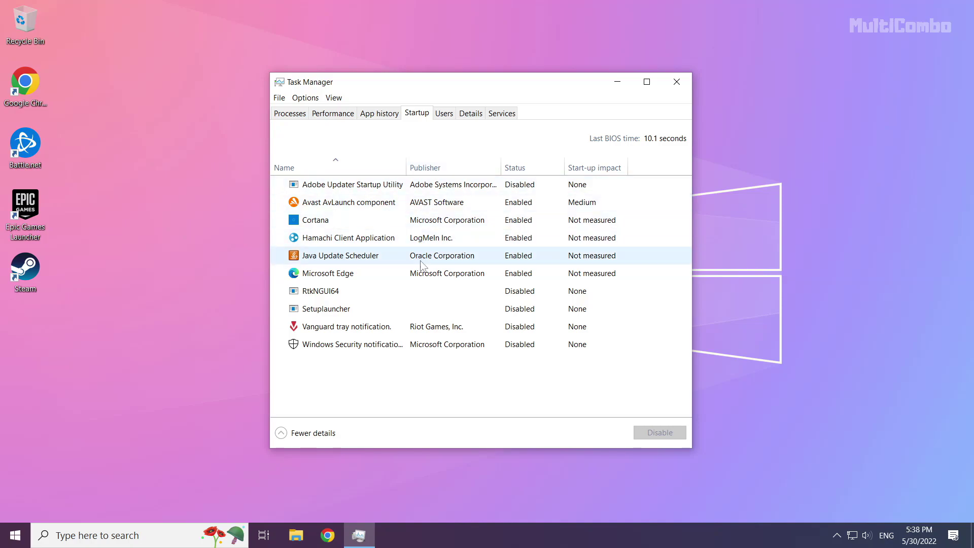
- Disable Microsoft Edge, Java Update Scheduler, Hamachi Client Application and Cortana at startup, then close Task Manager
click(369, 272)
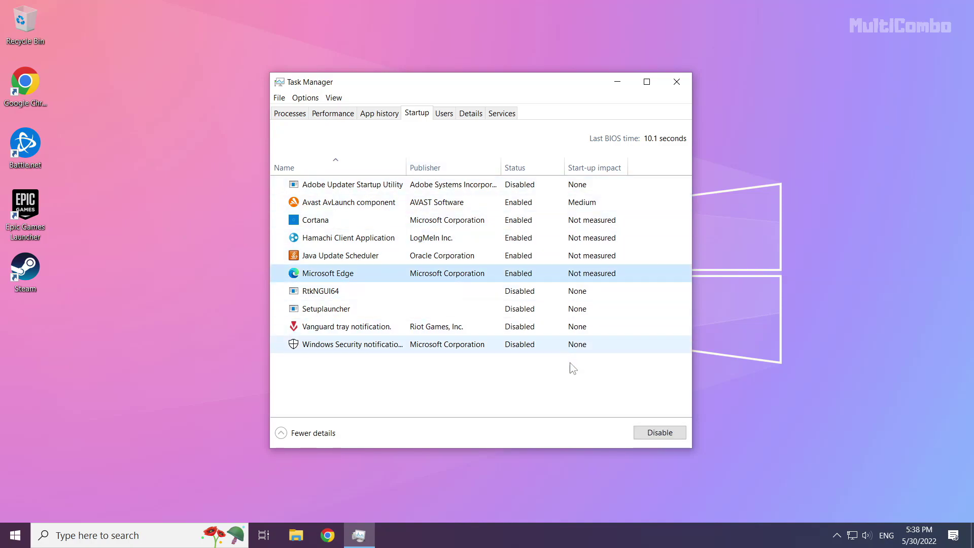
click(653, 435)
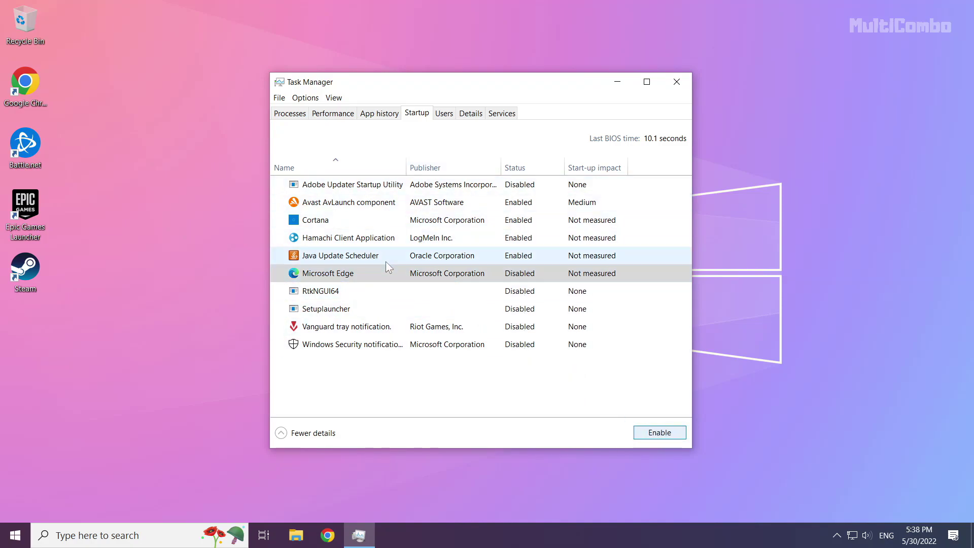
click(385, 259)
click(661, 432)
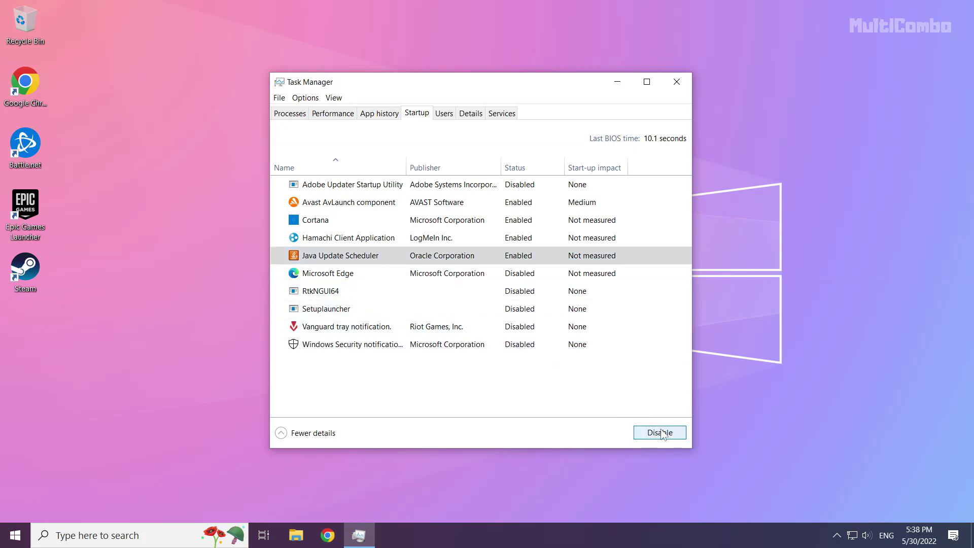
click(420, 239)
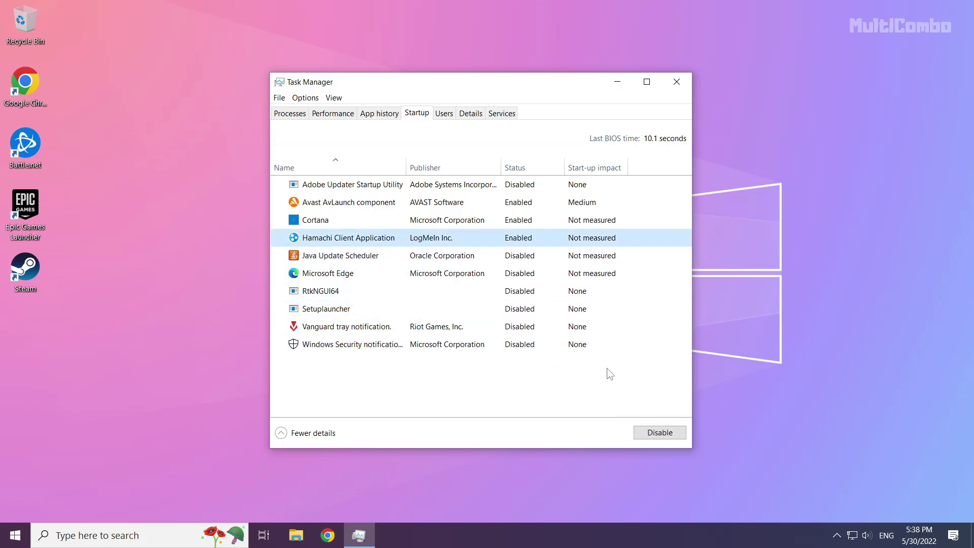
click(659, 433)
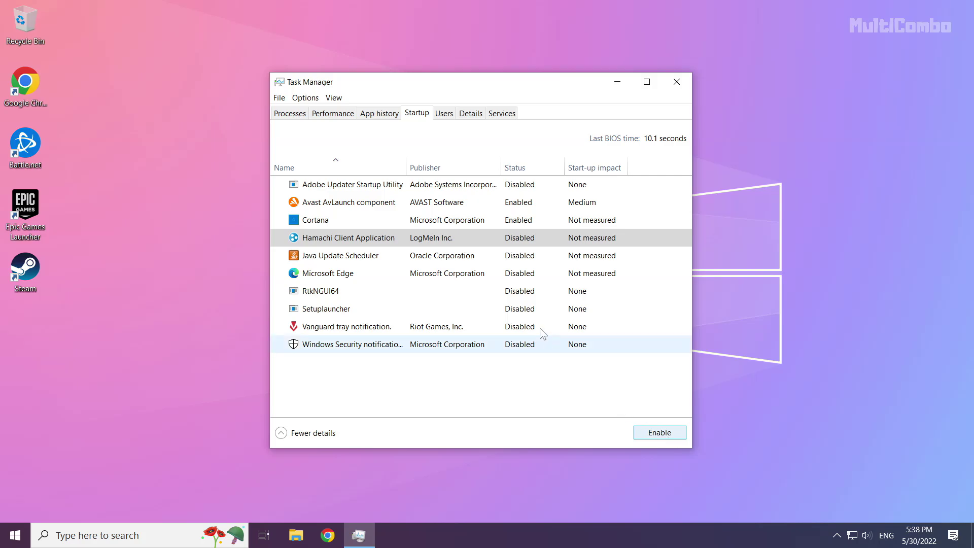
click(469, 226)
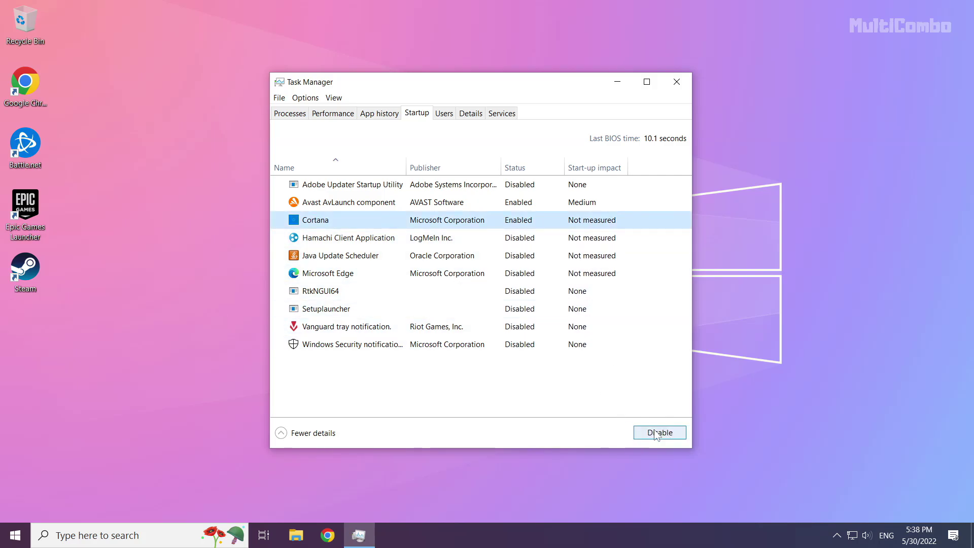
click(661, 433)
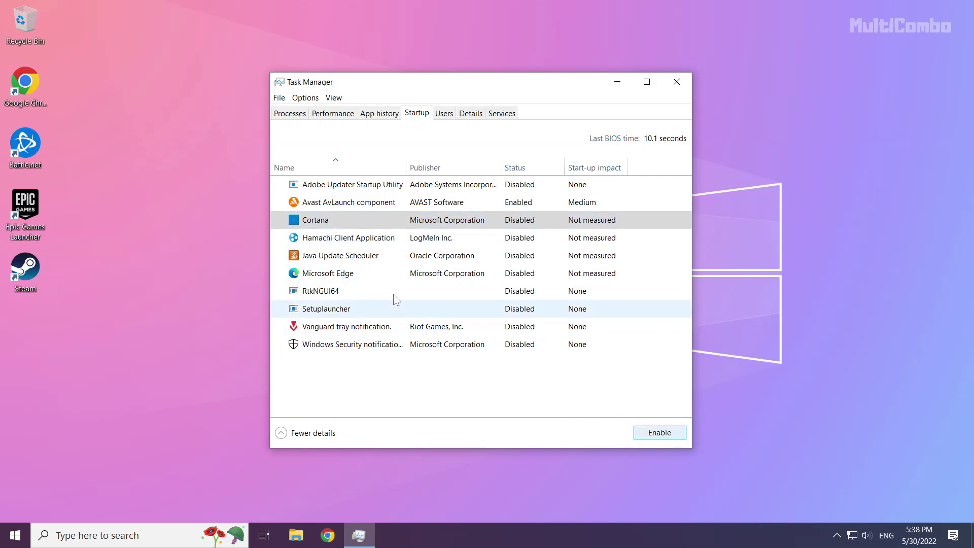
click(678, 84)
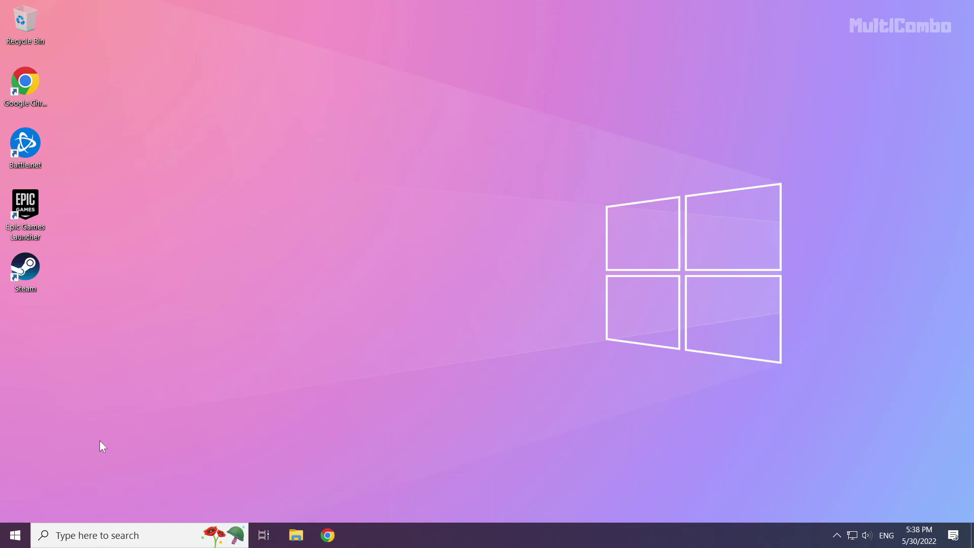
- Show the Start menu's power options: Sleep, Shut down and Restart
click(15, 537)
click(16, 509)
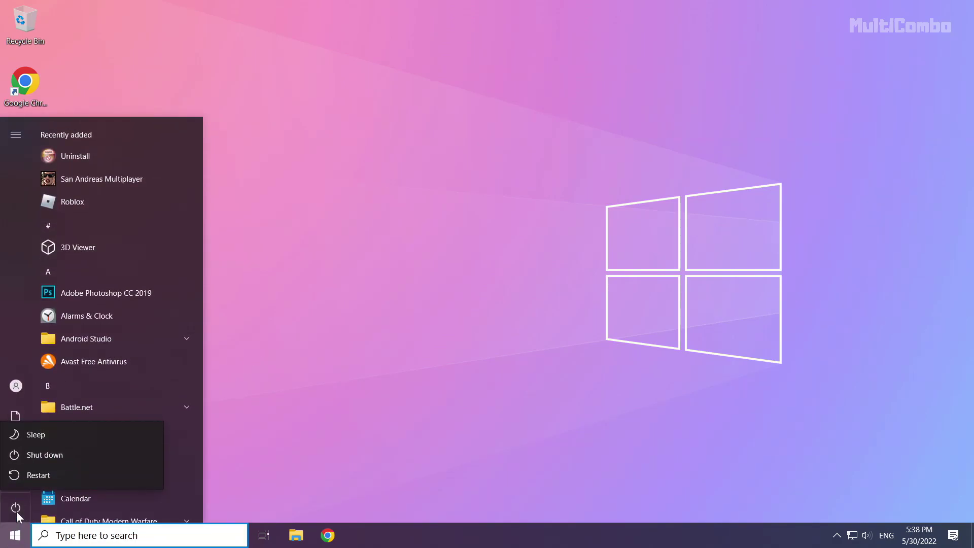